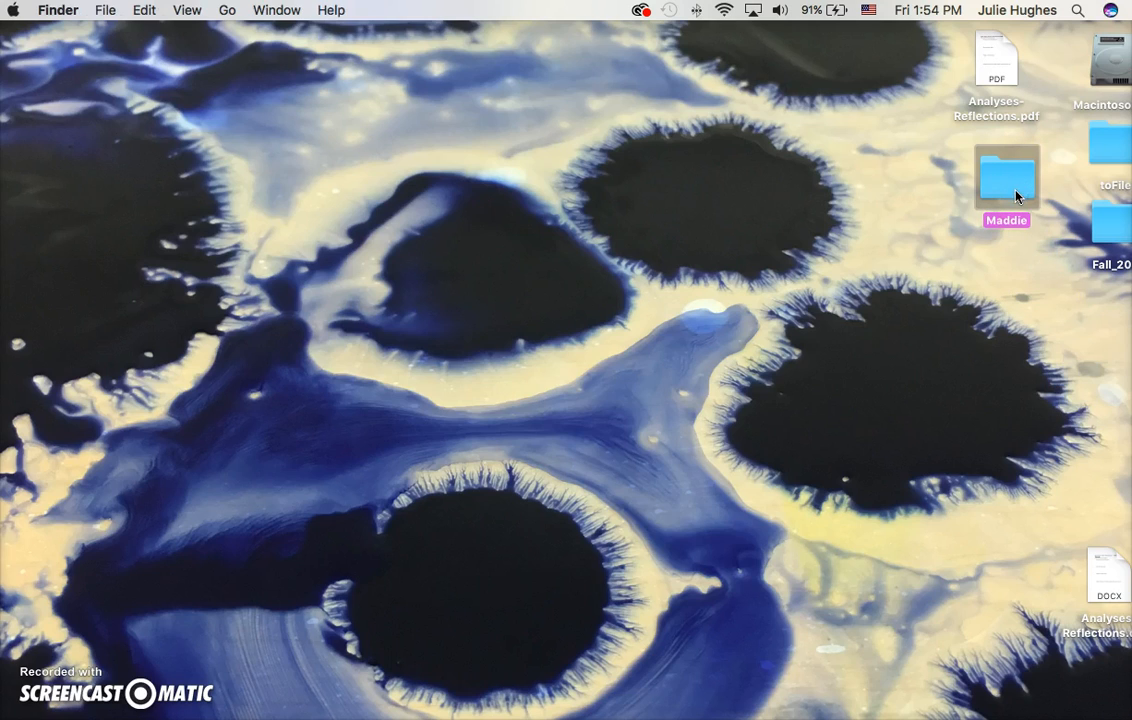
# Switch to Photoshop and open IMG_9446.JPG from the desktop folder of drawing photos.
pyautogui.moveTo(8, 655)
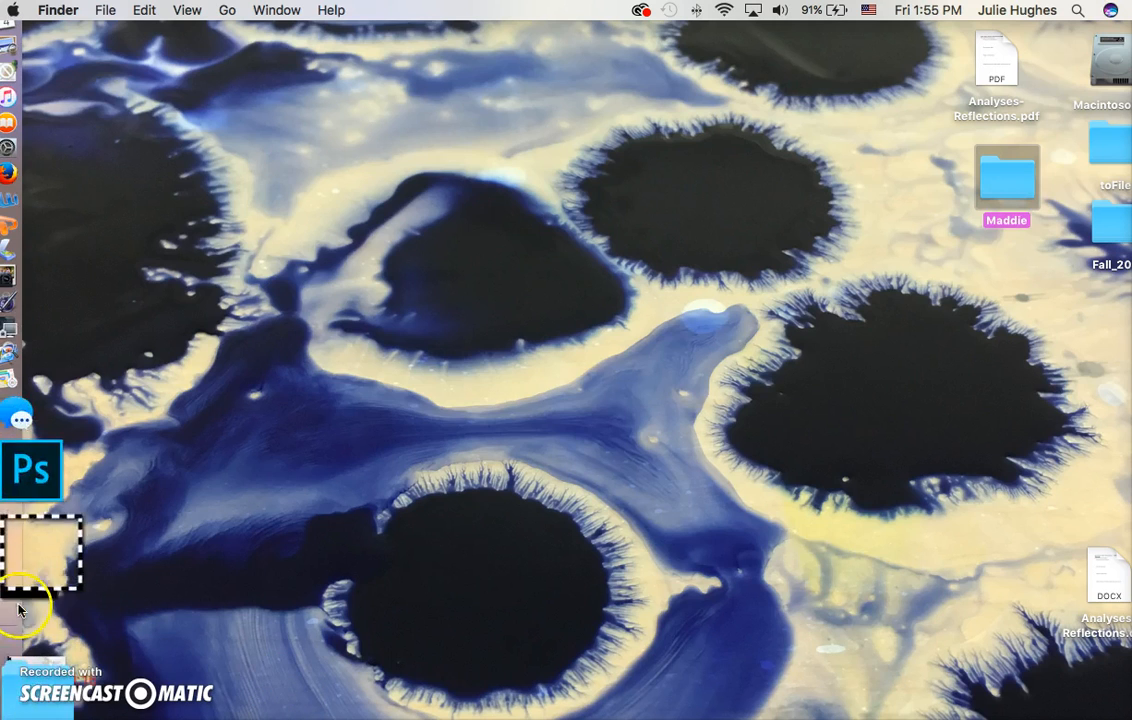
pyautogui.click(28, 572)
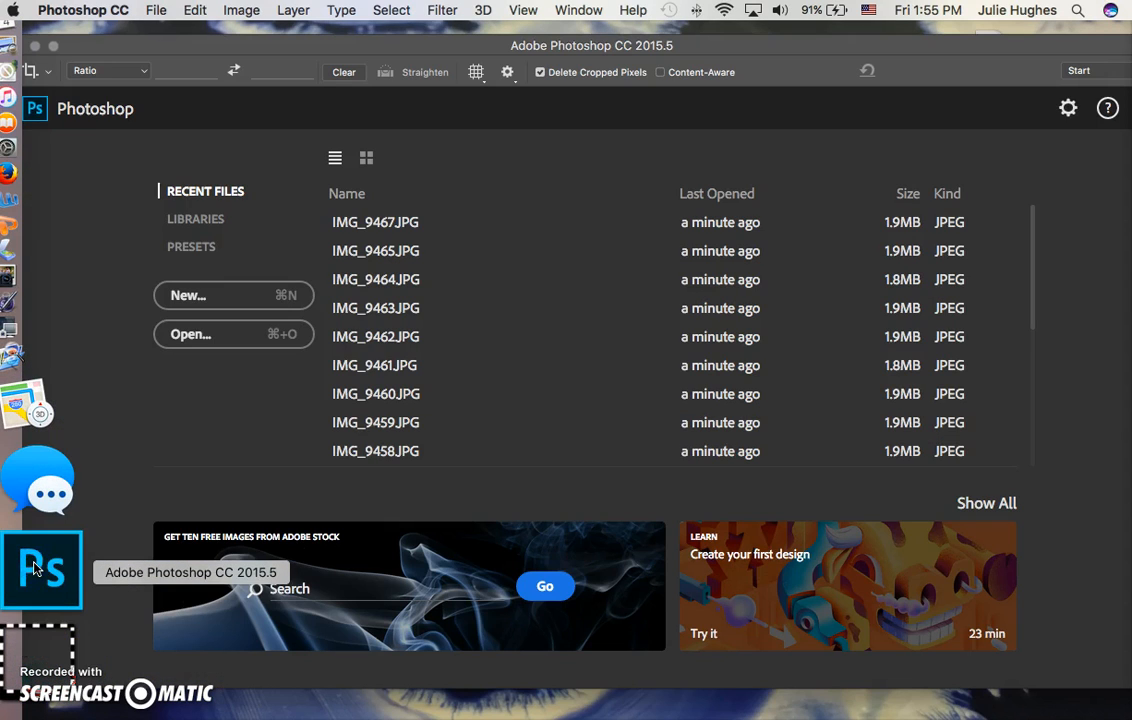
pyautogui.click(156, 10)
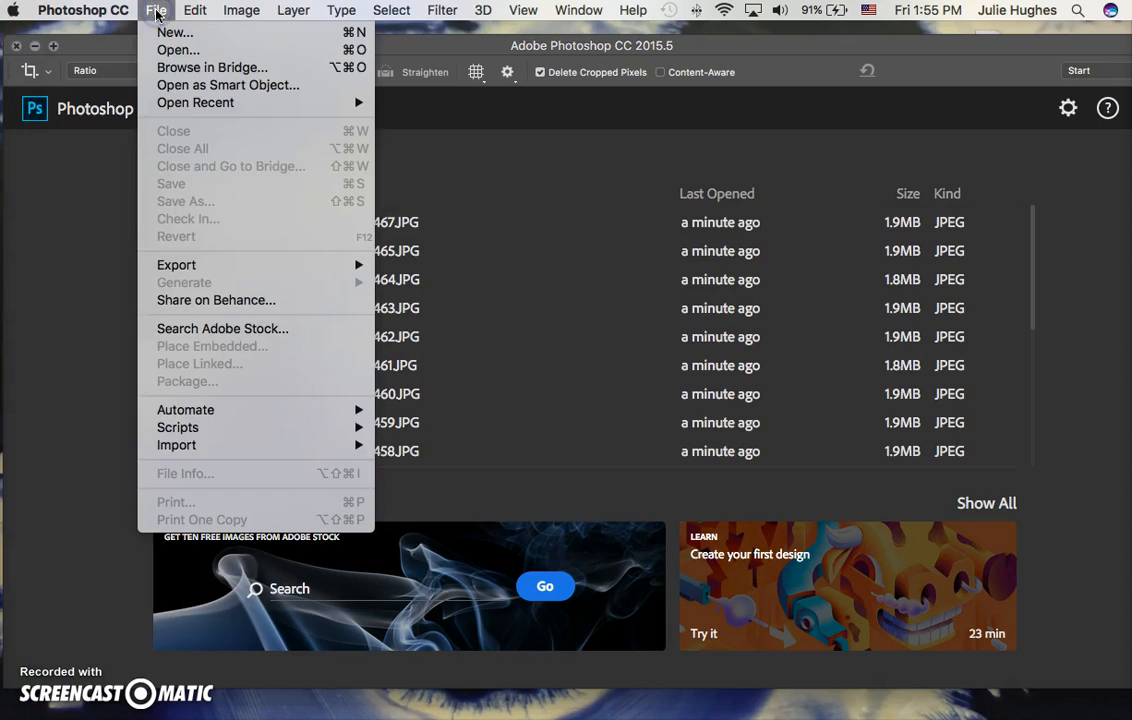
pyautogui.click(169, 48)
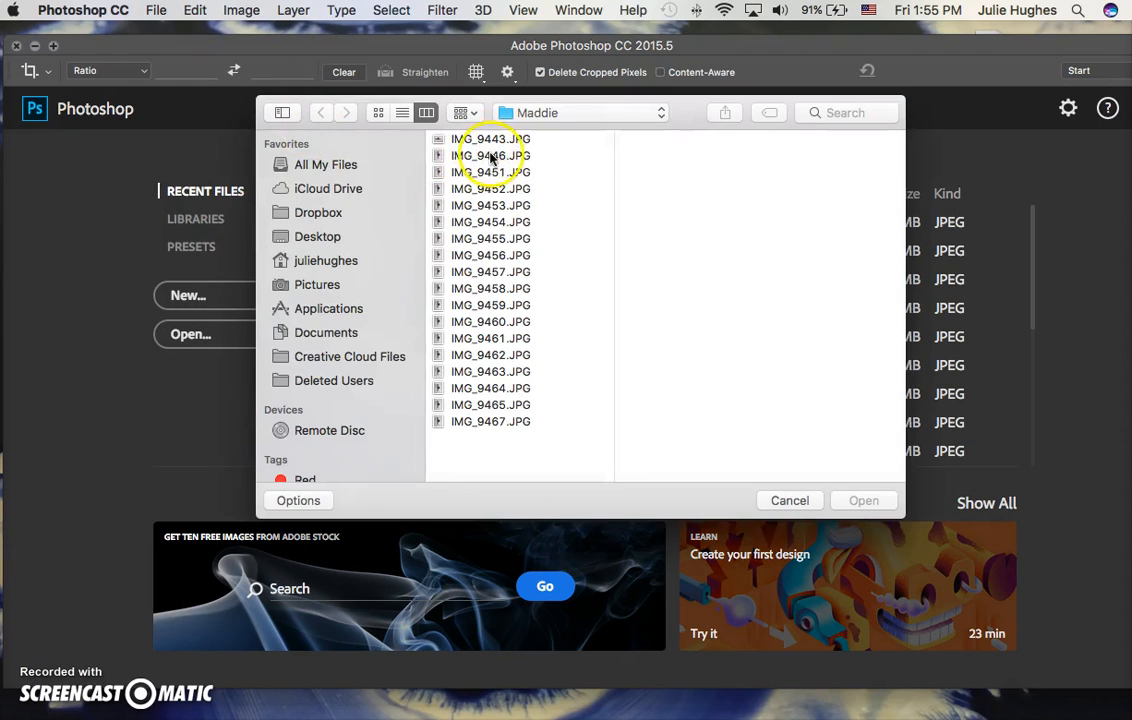
pyautogui.click(493, 156)
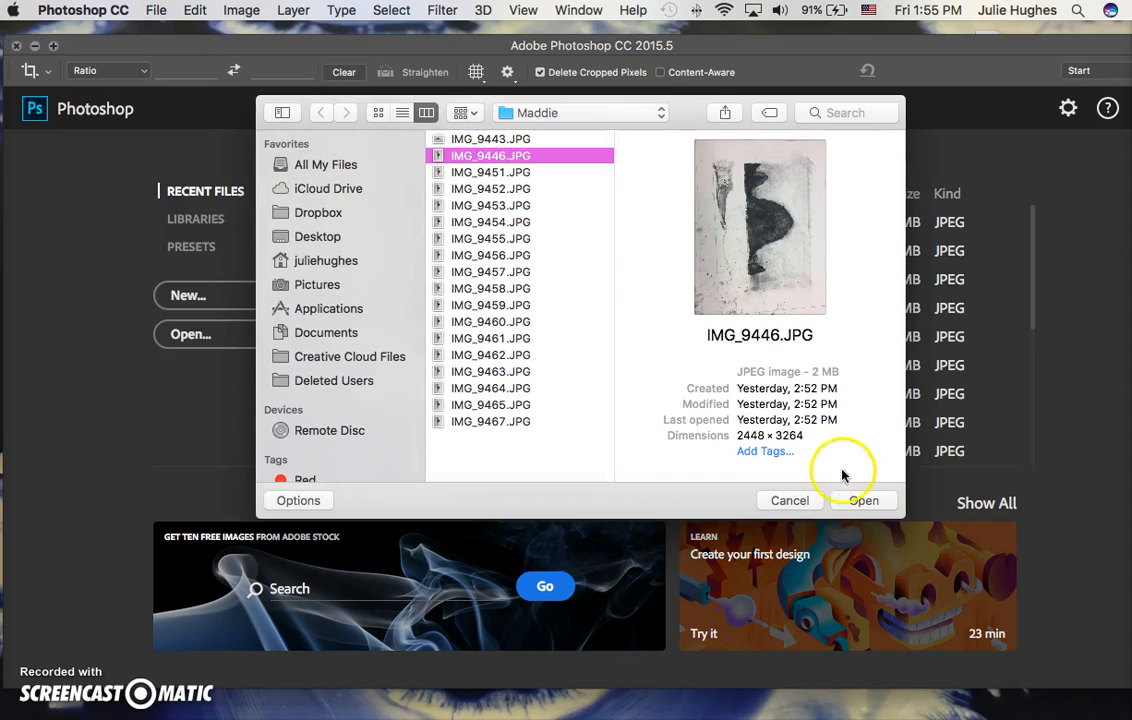
pyautogui.click(864, 501)
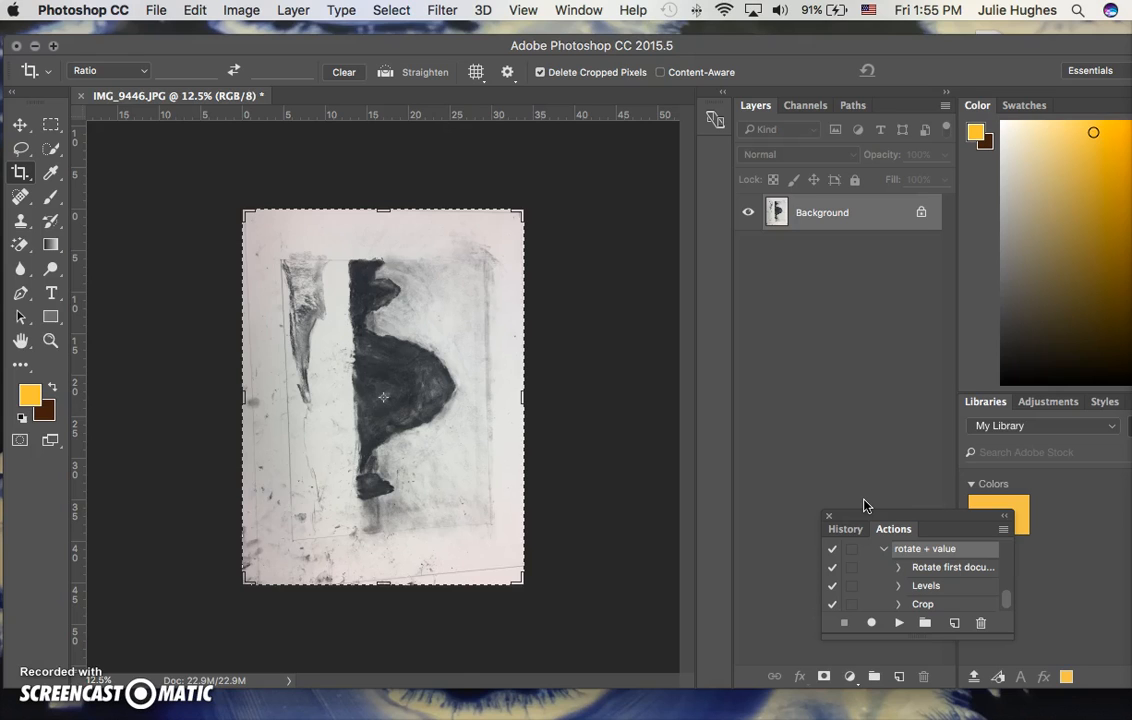
# Hide the Actions panel and show it again.
pyautogui.click(578, 10)
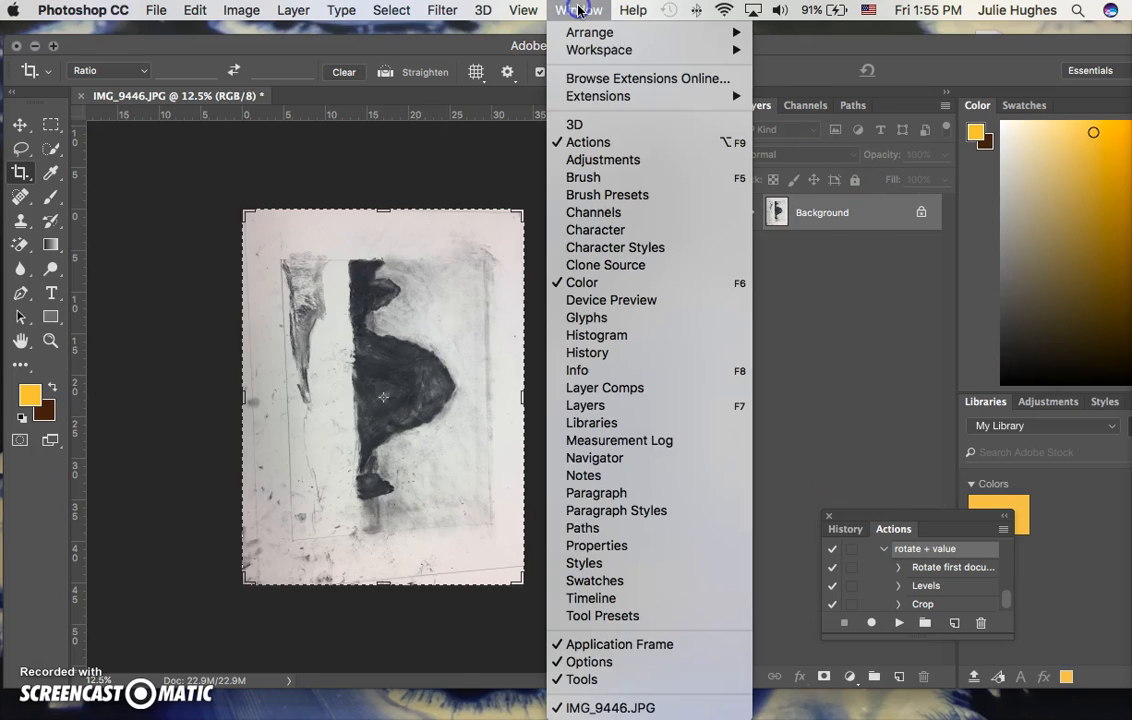
pyautogui.click(593, 145)
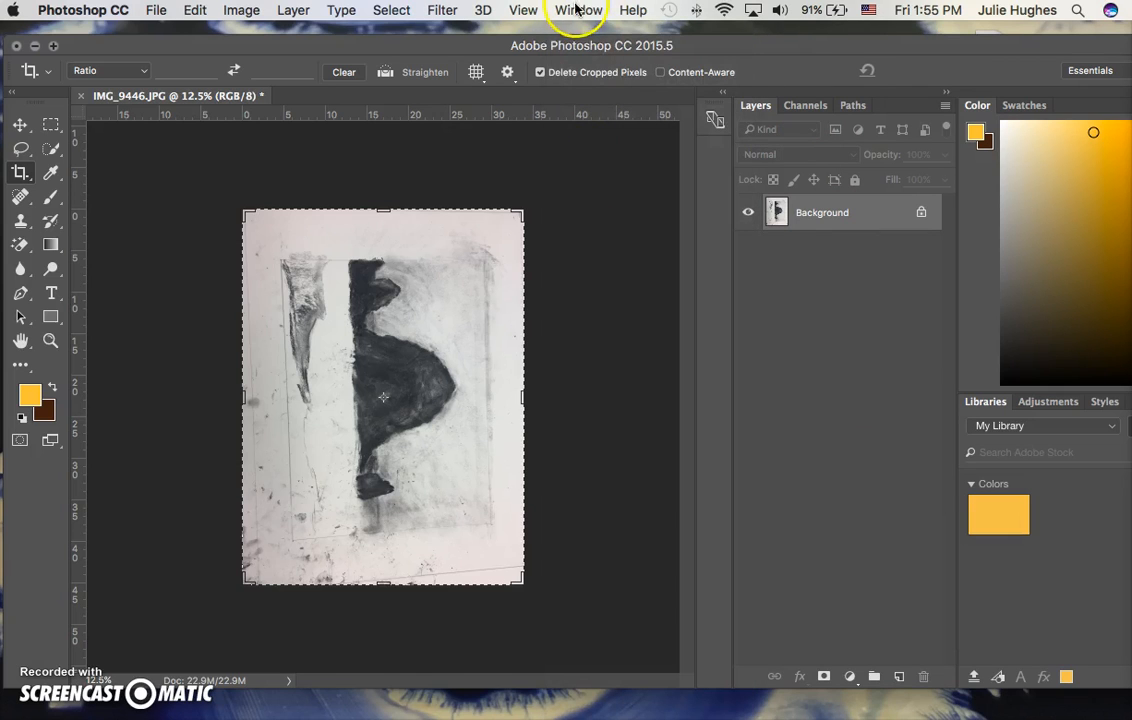
pyautogui.click(578, 10)
pyautogui.click(588, 144)
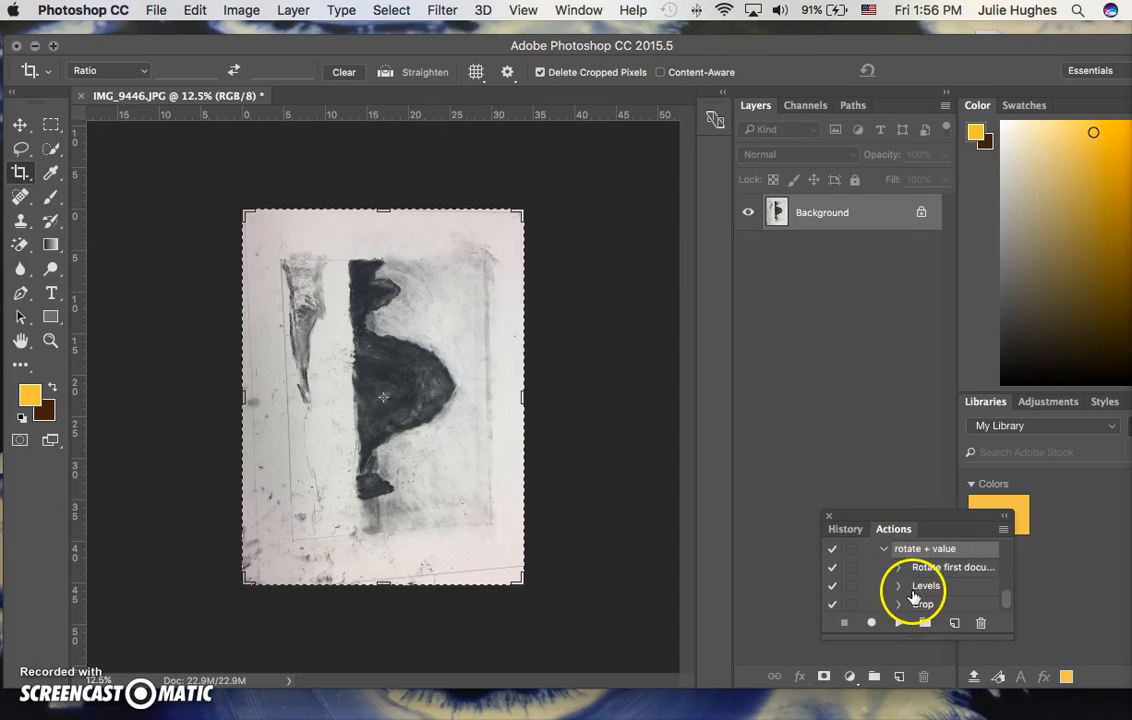
# Create a new action named Value in the Default Actions set and start recording it.
pyautogui.click(954, 625)
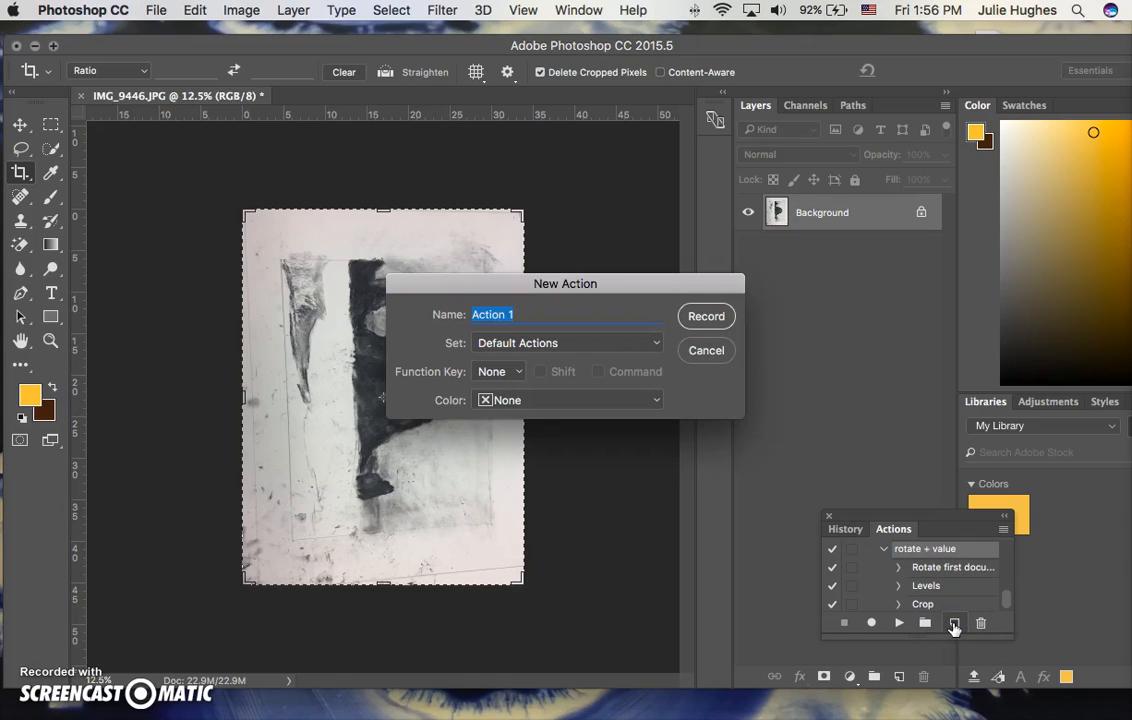
pyautogui.write('Value')
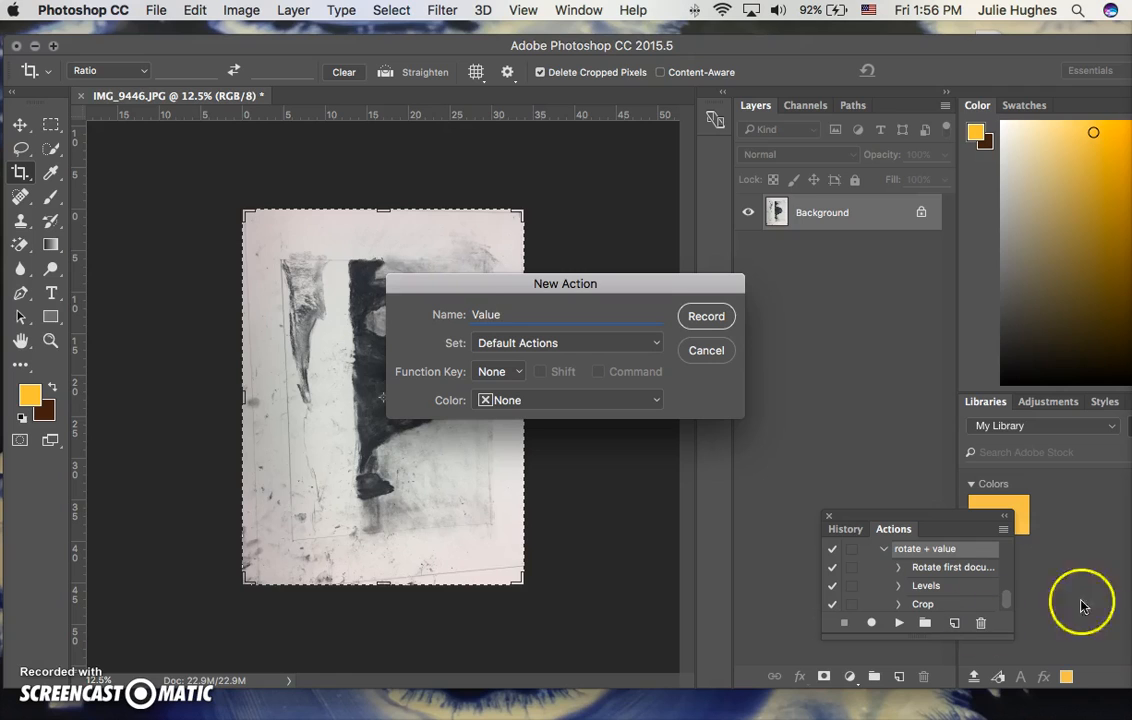
pyautogui.click(707, 318)
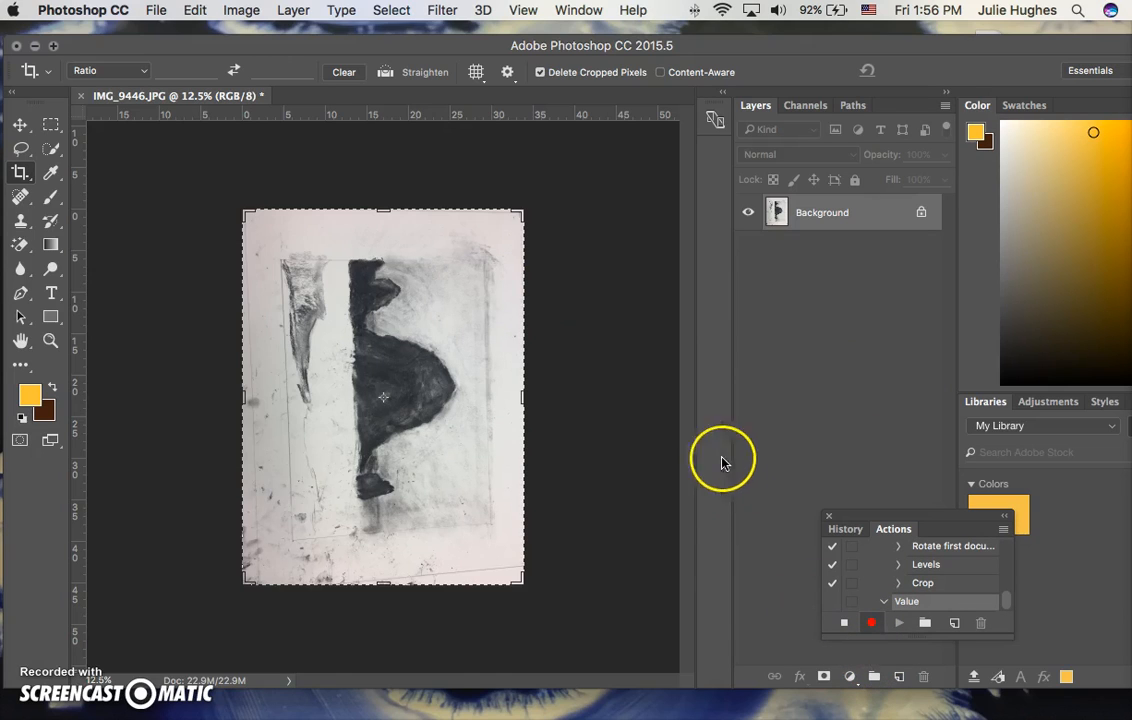
# Apply a Levels adjustment to IMG_9446.JPG with white input 242 and black input 23, fine-tuning the midtones.
pyautogui.click(246, 10)
pyautogui.moveTo(325, 61)
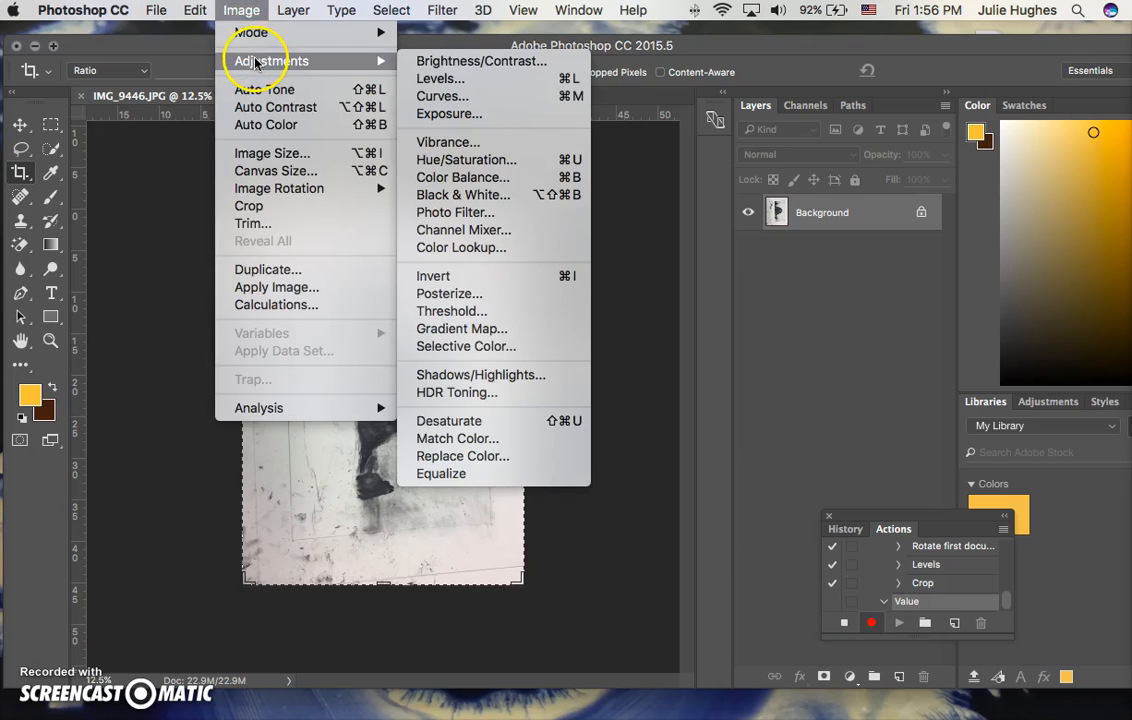
pyautogui.click(438, 78)
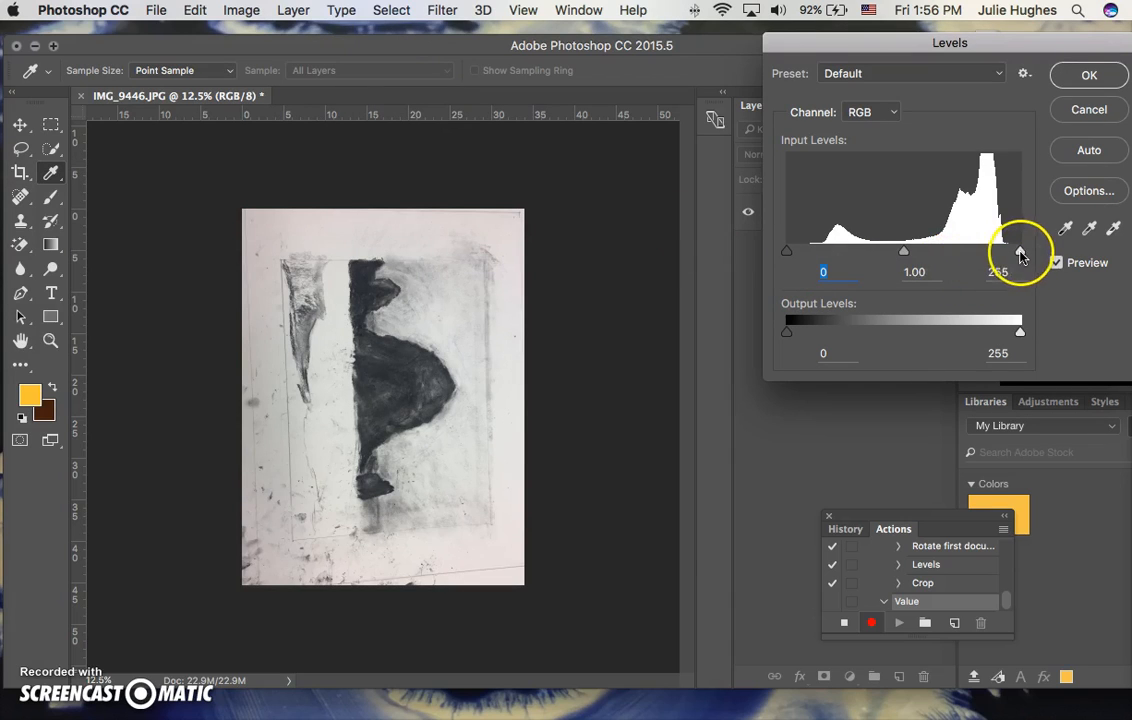
pyautogui.moveTo(1021, 255); pyautogui.dragTo(1008, 256)
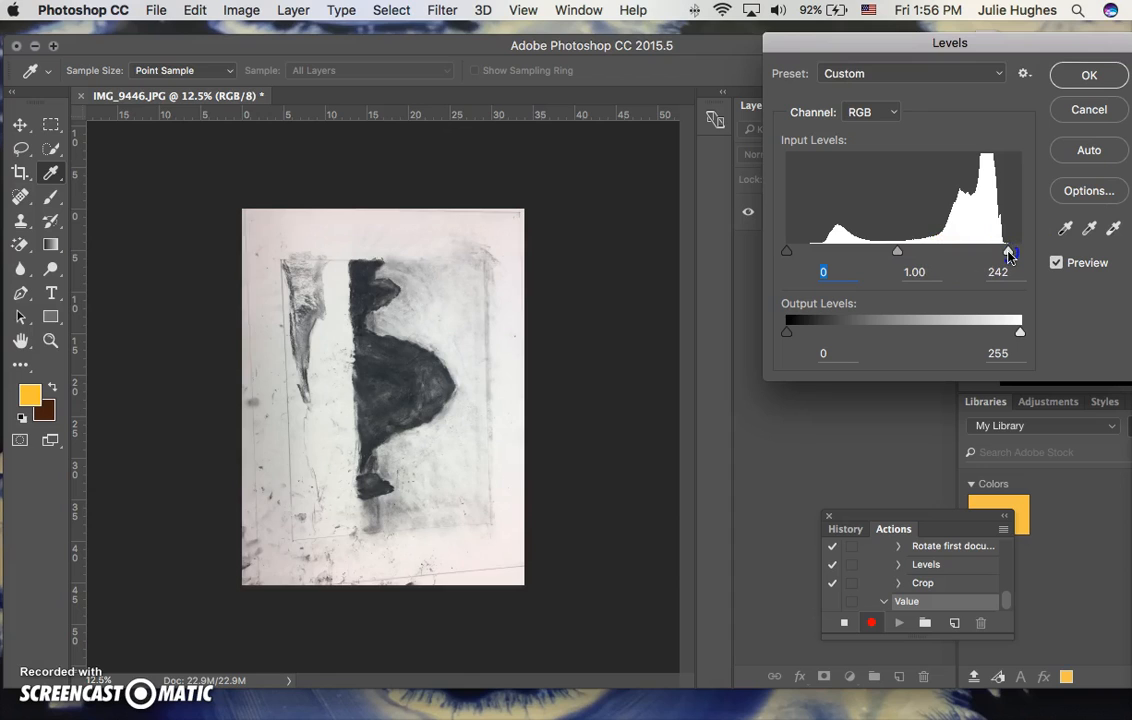
pyautogui.click(1008, 252)
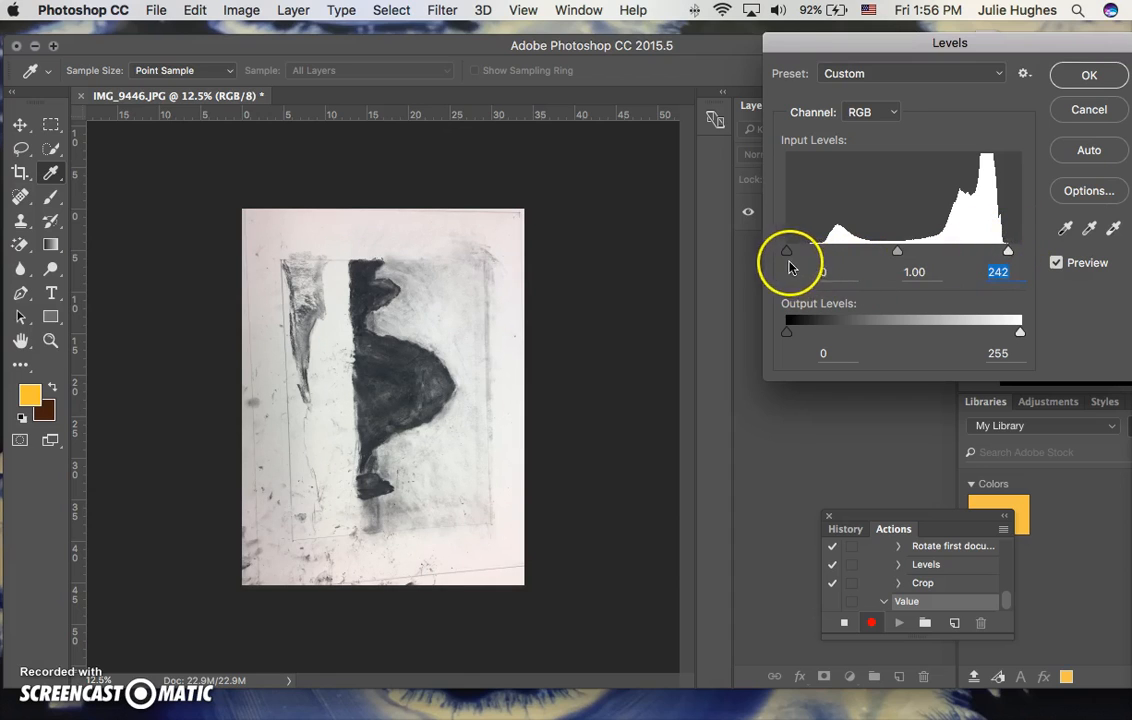
pyautogui.moveTo(787, 254); pyautogui.dragTo(810, 257)
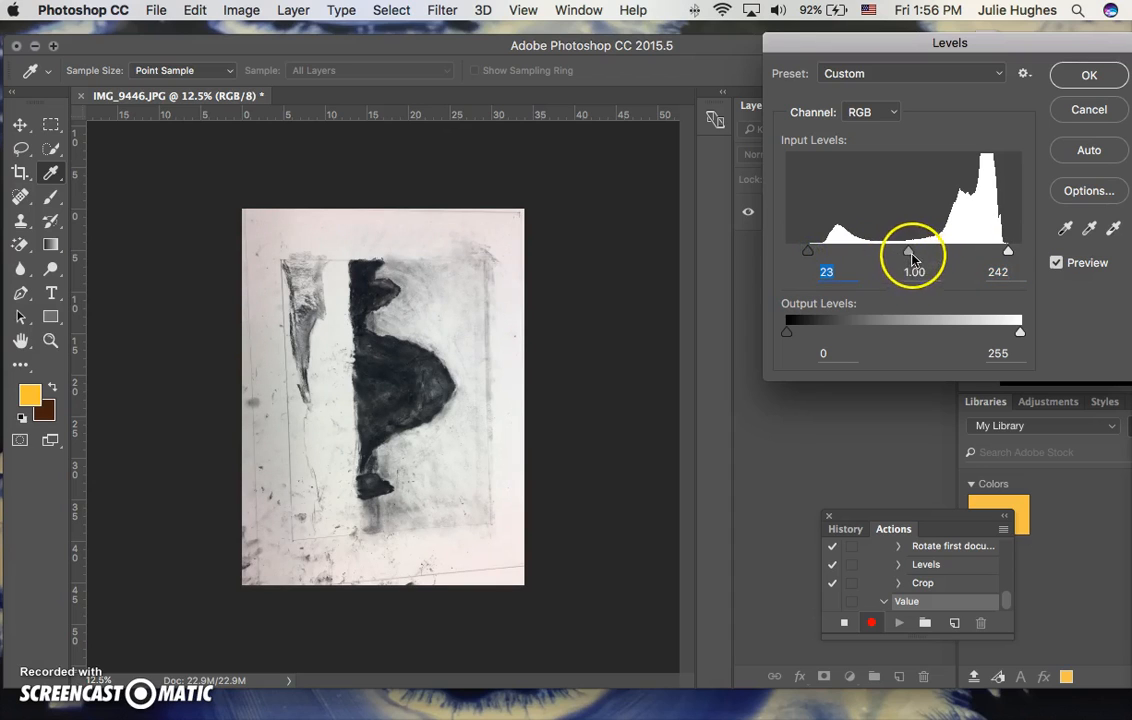
pyautogui.moveTo(910, 256)
pyautogui.mouseDown()
pyautogui.moveTo(874, 256)
pyautogui.moveTo(949, 257)
pyautogui.moveTo(843, 253)
pyautogui.moveTo(902, 249)
pyautogui.mouseUp()
pyautogui.click(1089, 75)
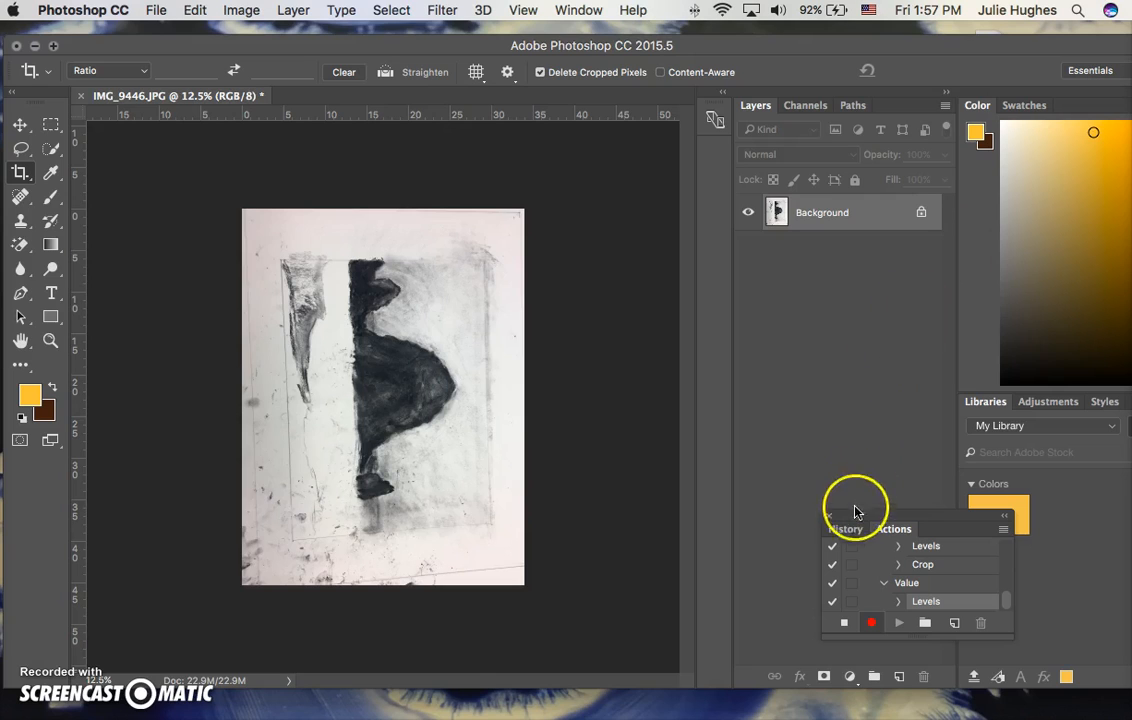
# Stop recording the Value action and close IMG_9446.JPG without saving.
pyautogui.click(843, 625)
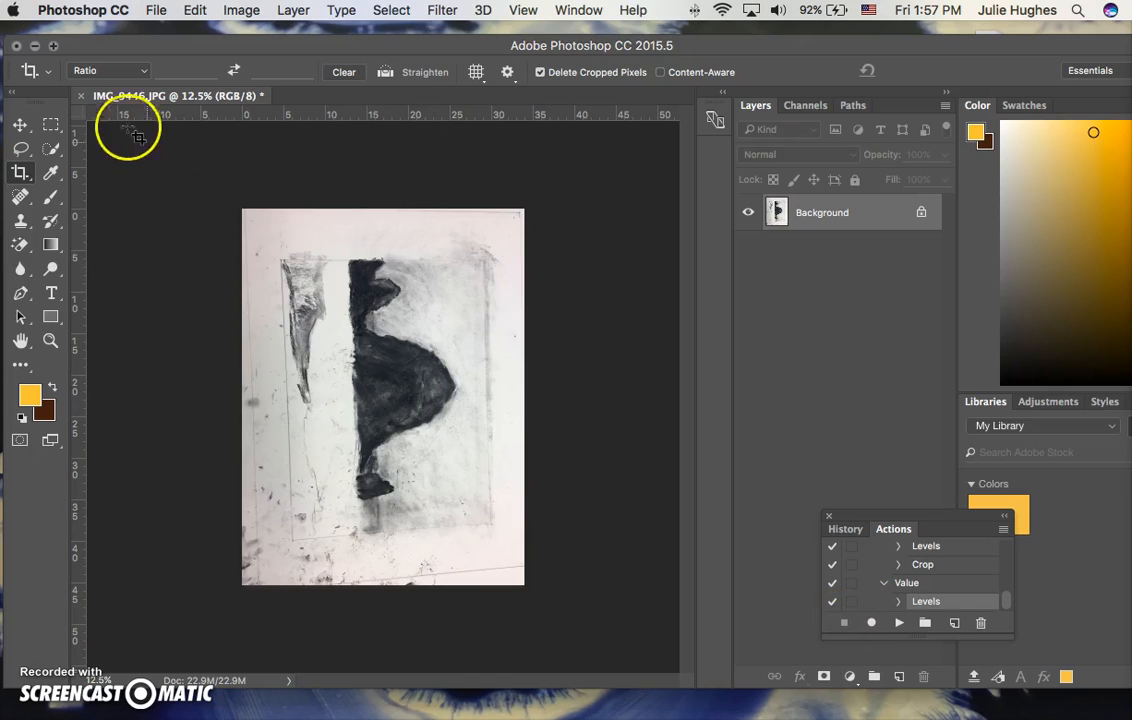
pyautogui.click(82, 100)
pyautogui.click(490, 278)
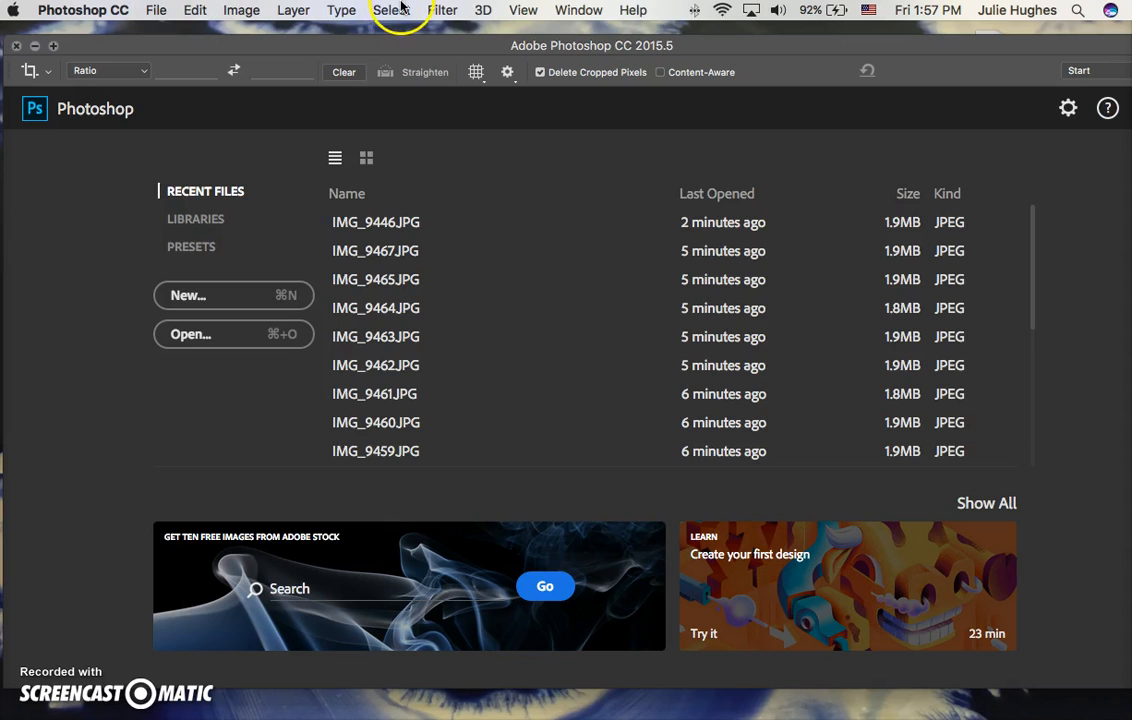
# Run a Batch of the Value action from Default Actions on the desktop folder of drawing photos, with destination None.
pyautogui.click(560, 11)
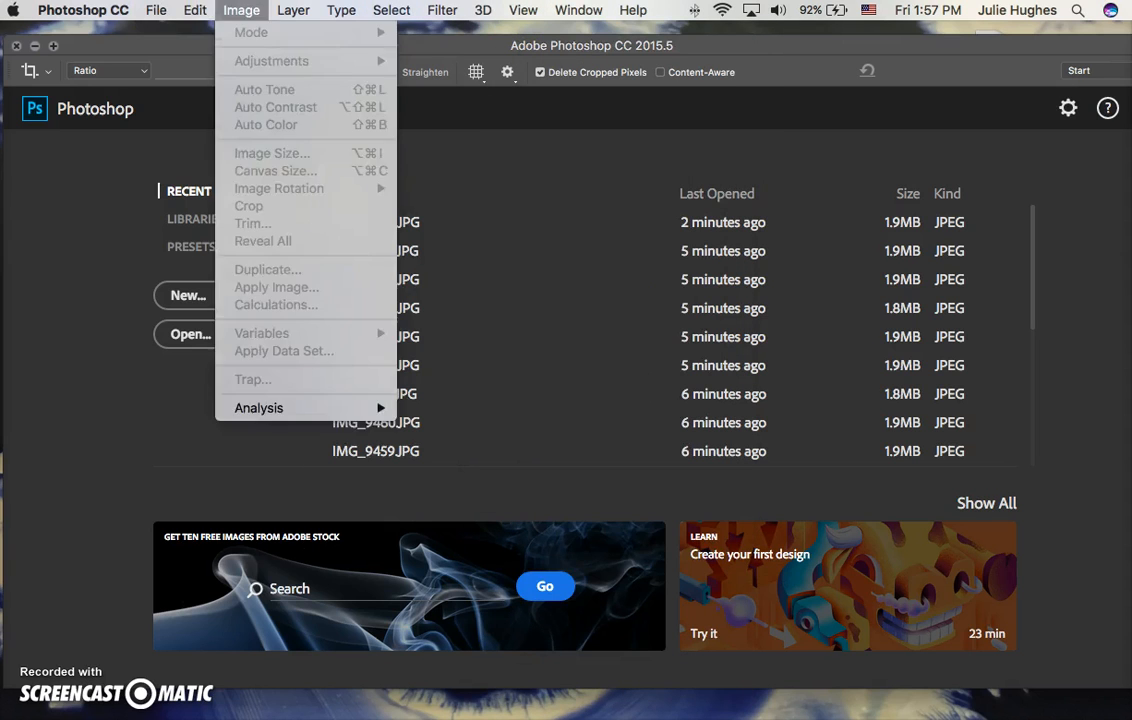
pyautogui.moveTo(158, 11)
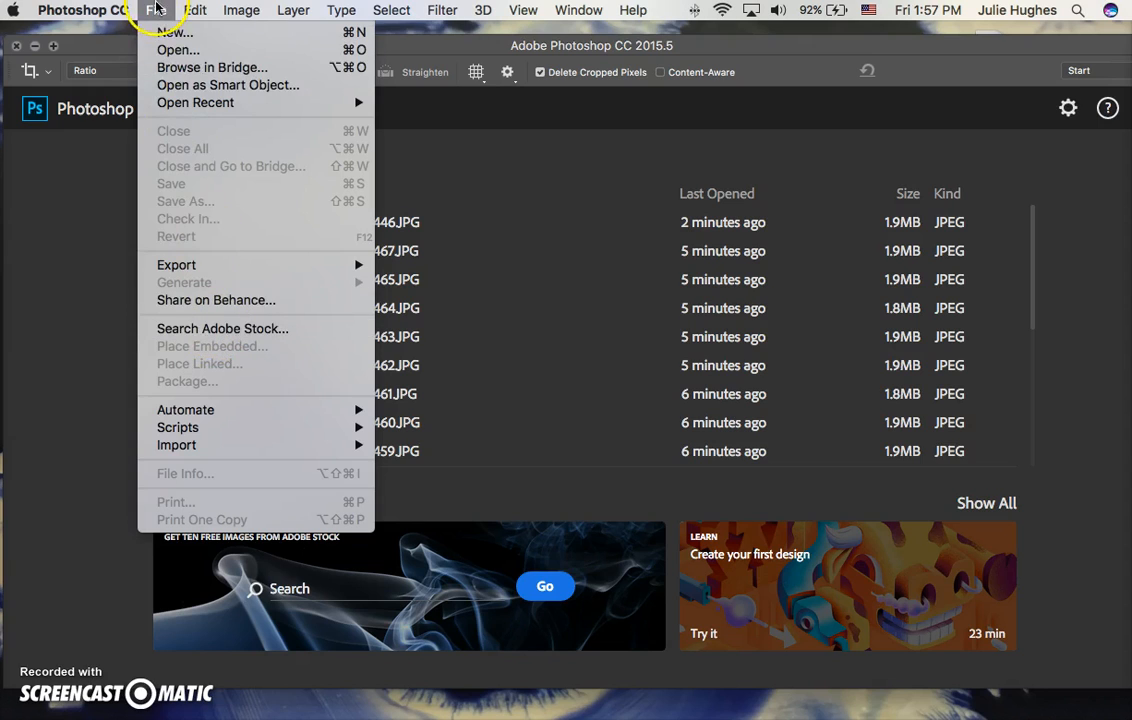
pyautogui.moveTo(188, 412)
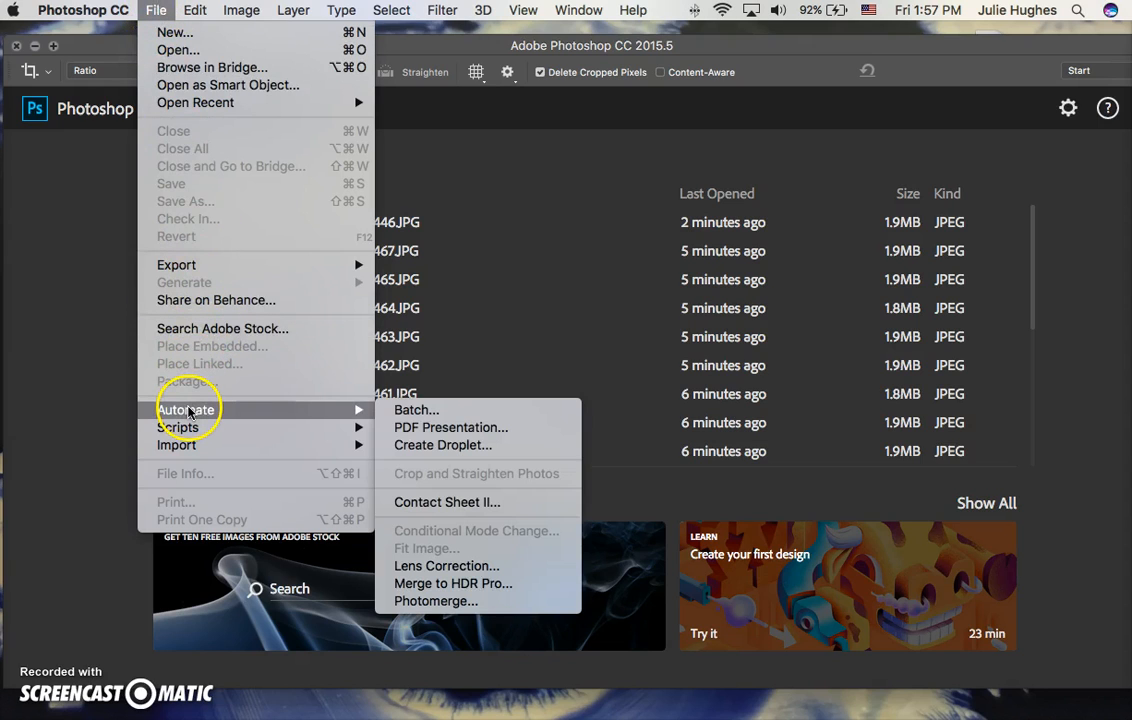
pyautogui.click(410, 411)
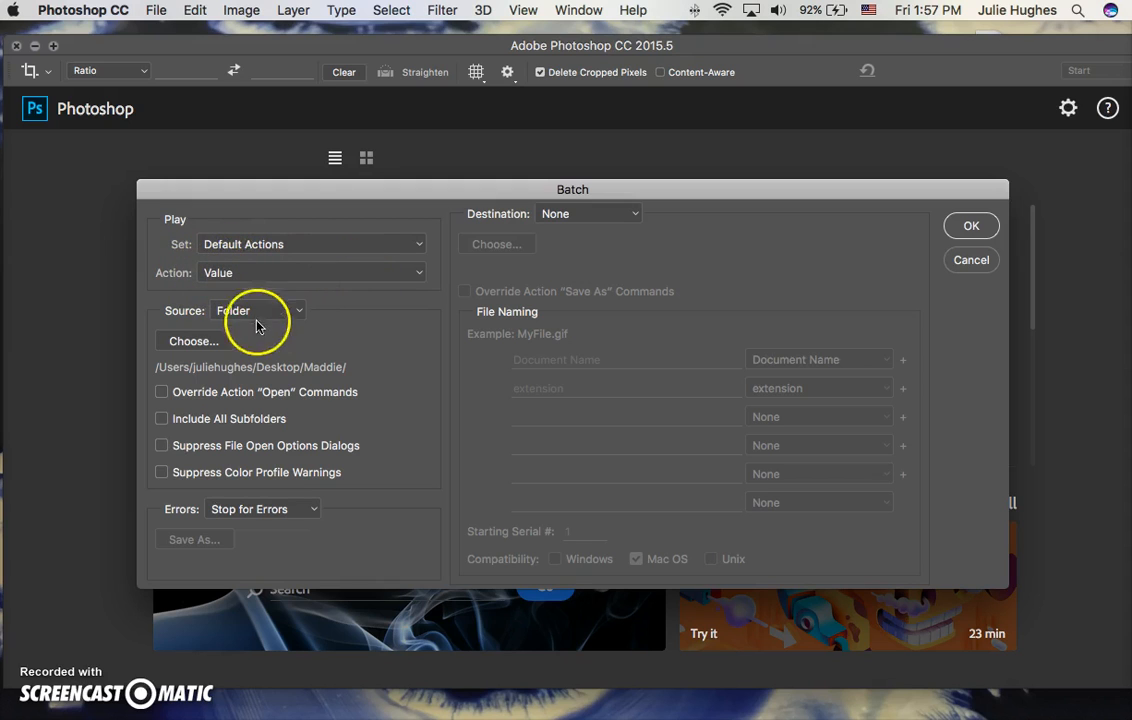
pyautogui.click(213, 341)
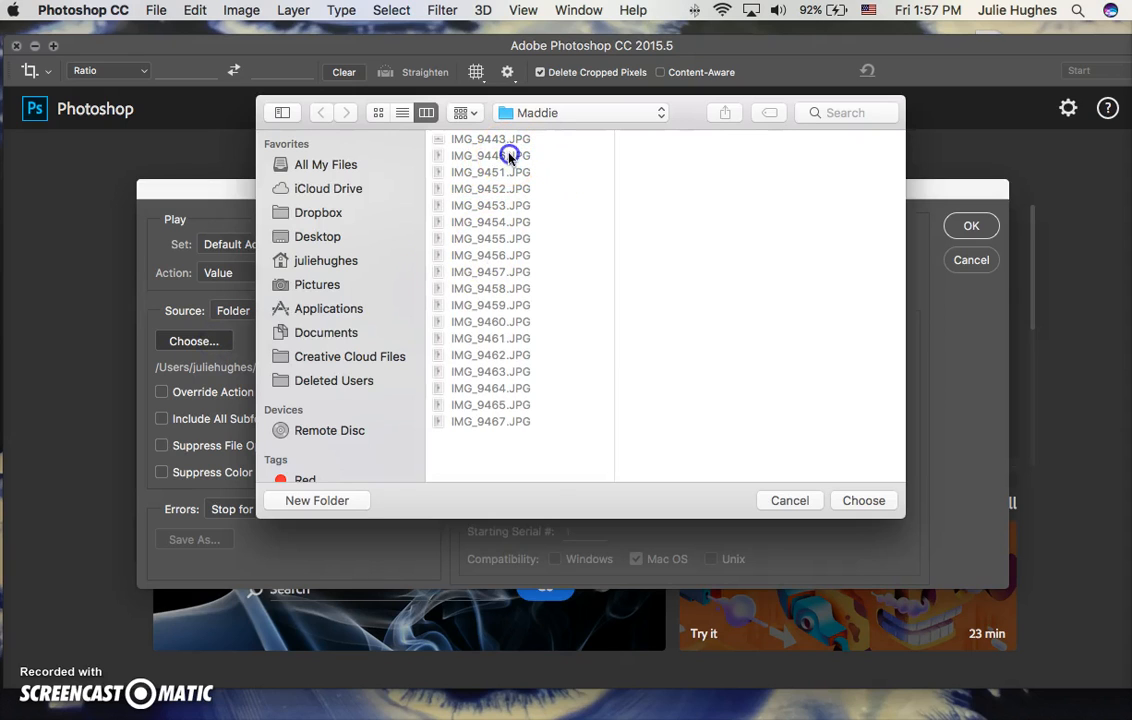
pyautogui.click(866, 500)
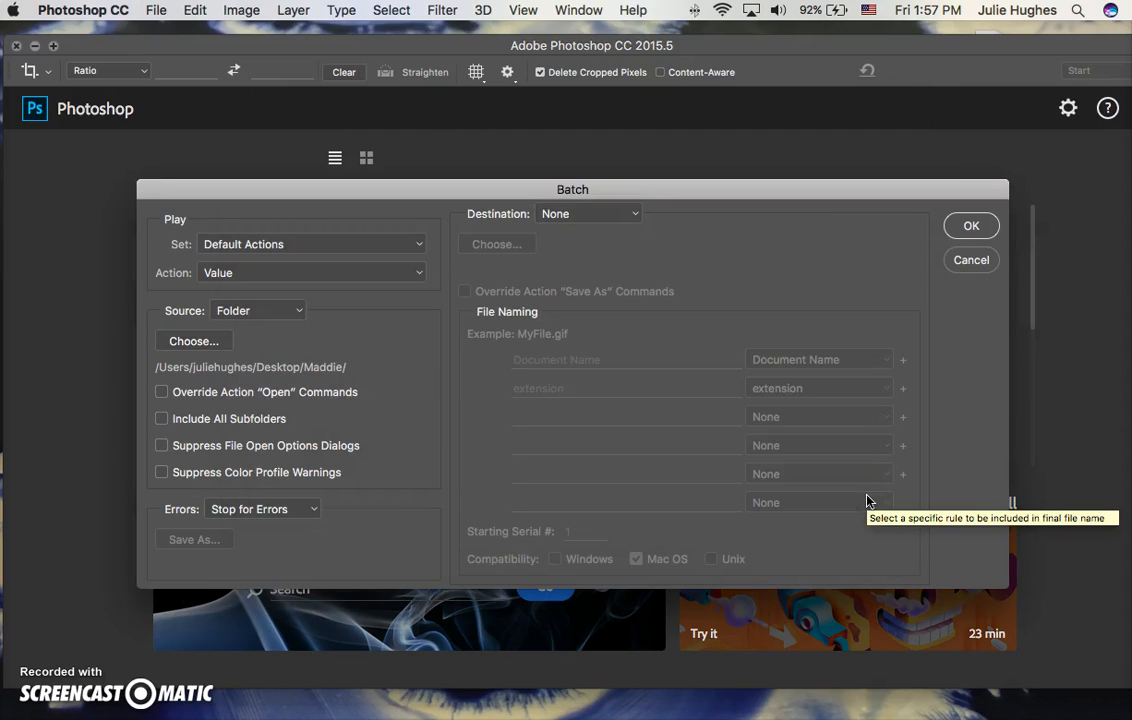
pyautogui.click(971, 228)
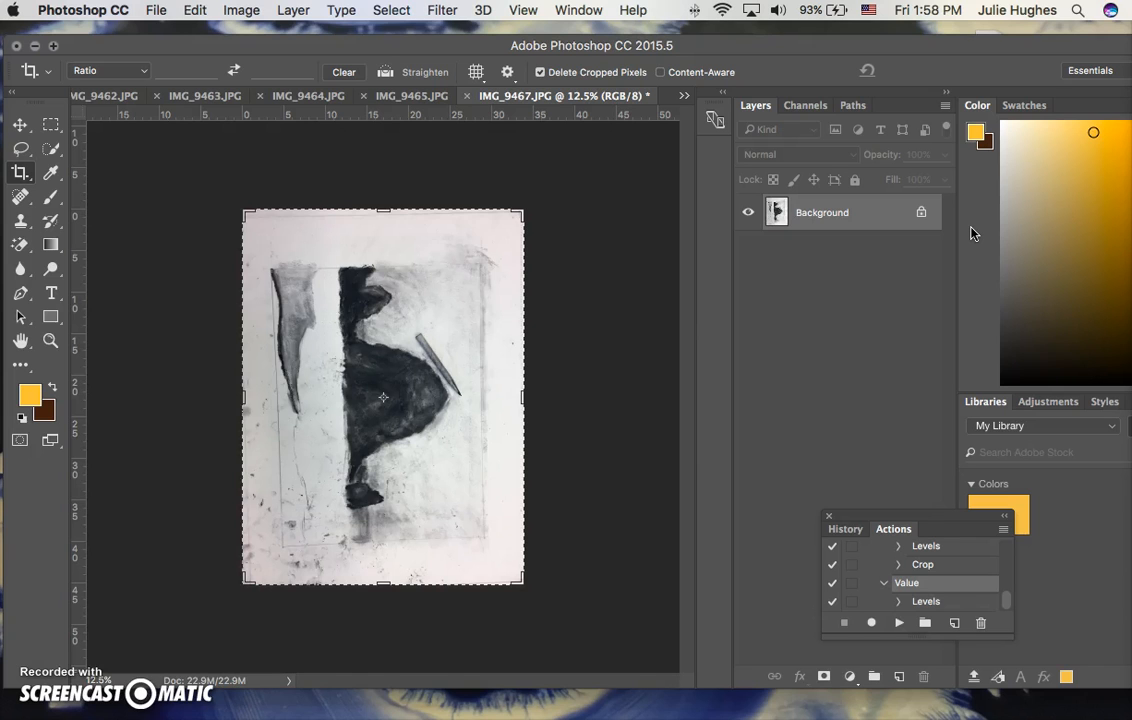
pyautogui.press('super+plus')
pyautogui.press('super+plus')
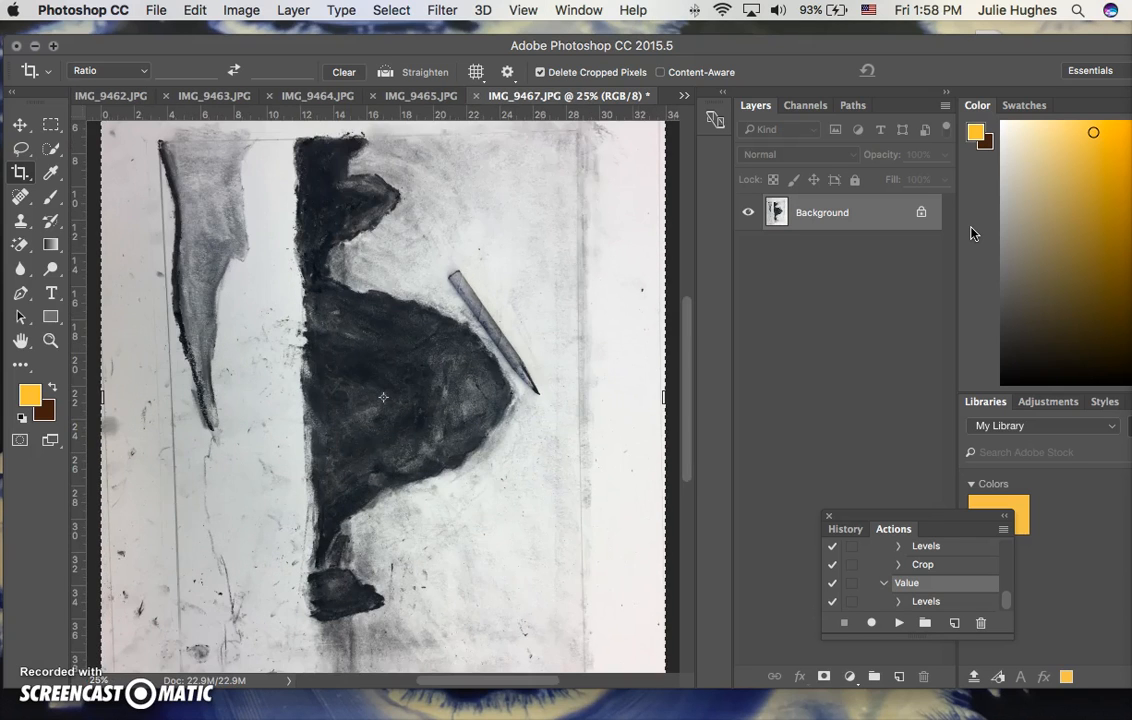
pyautogui.click(989, 229)
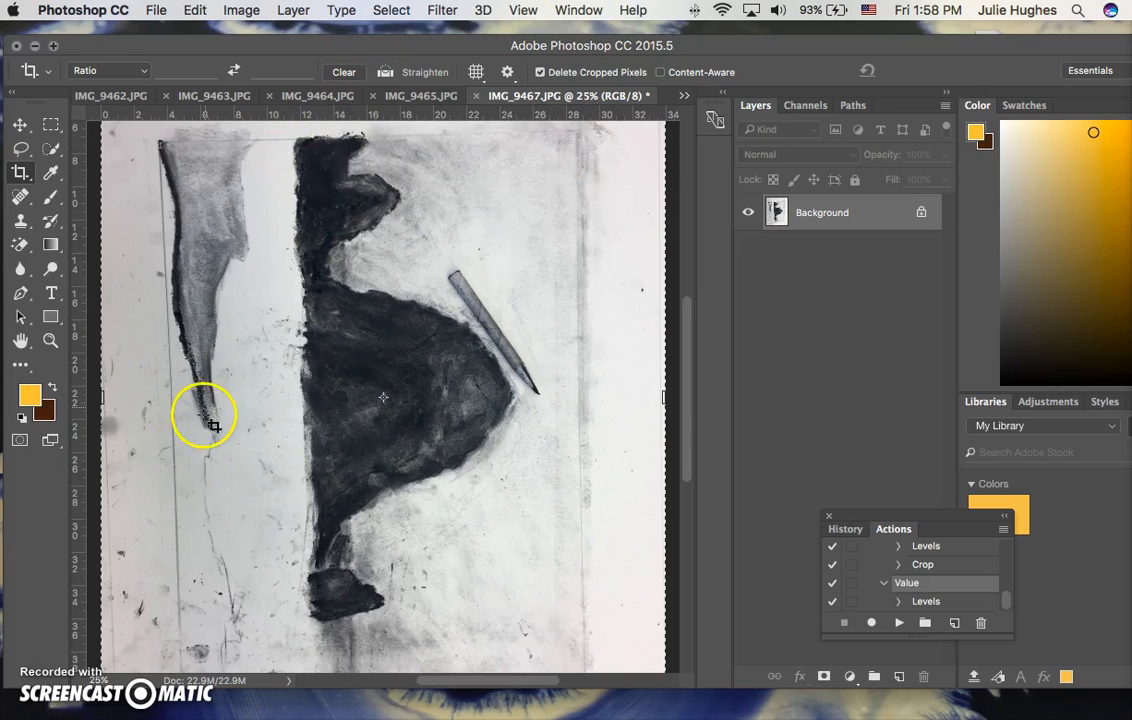
pyautogui.click(30, 713)
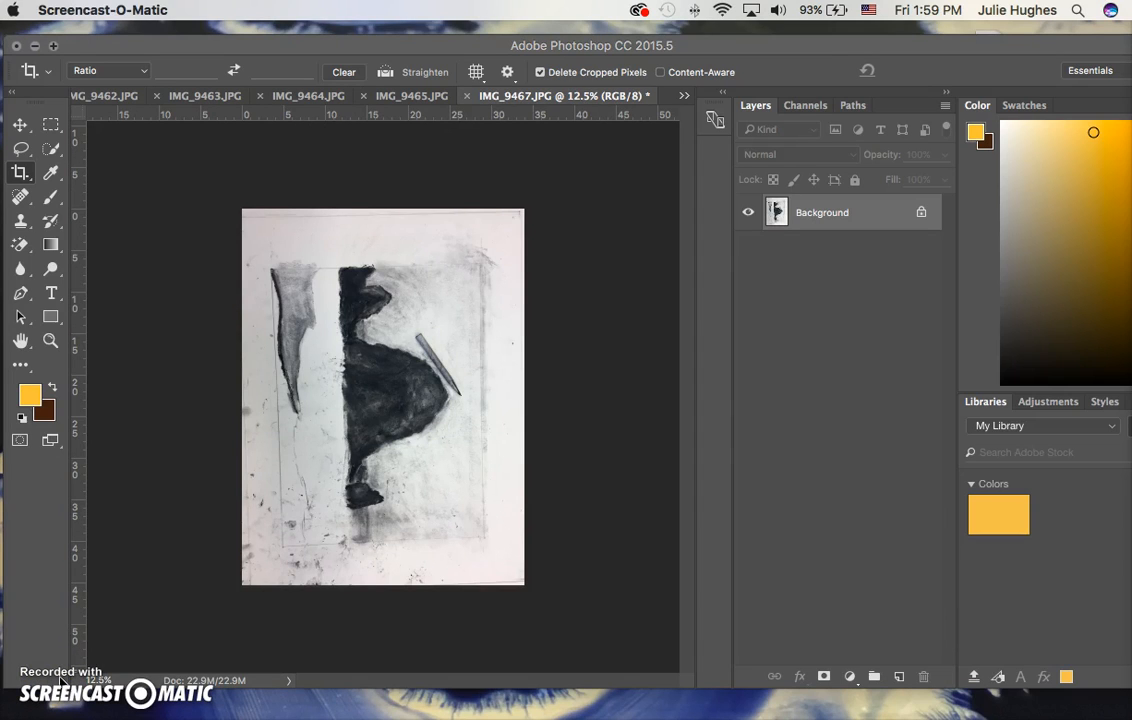
pyautogui.click(180, 160)
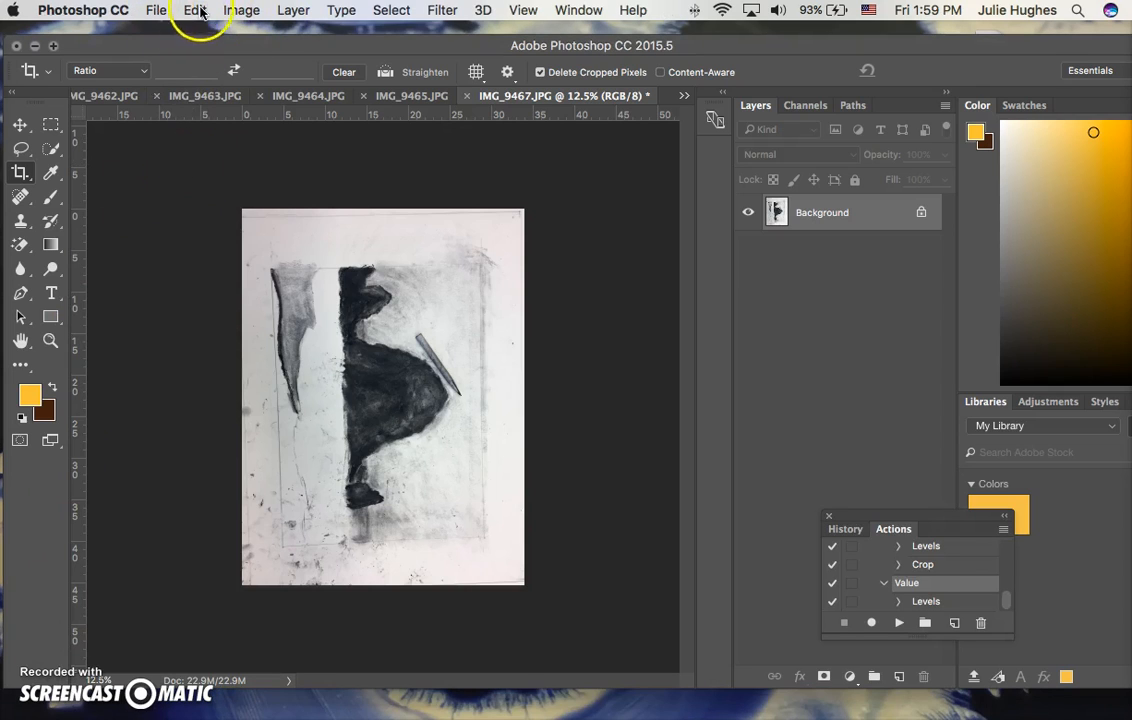
# Rotate the IMG_9467.JPG canvas 90° counter clockwise.
pyautogui.click(241, 10)
pyautogui.moveTo(248, 66)
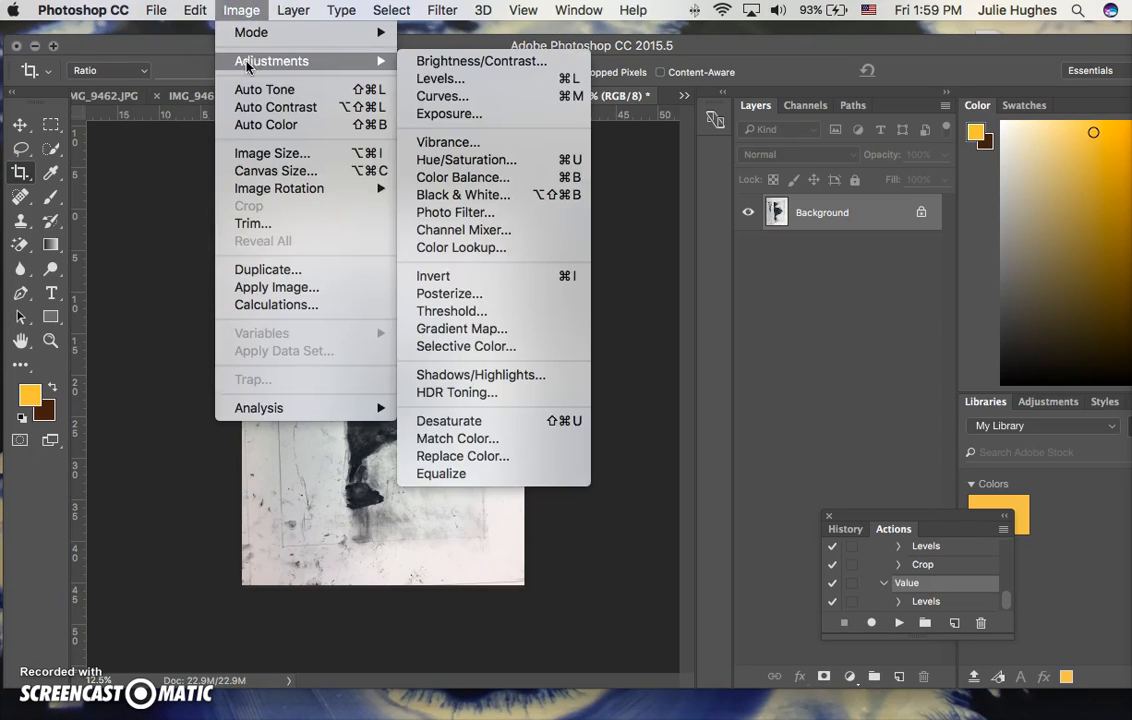
pyautogui.moveTo(258, 189)
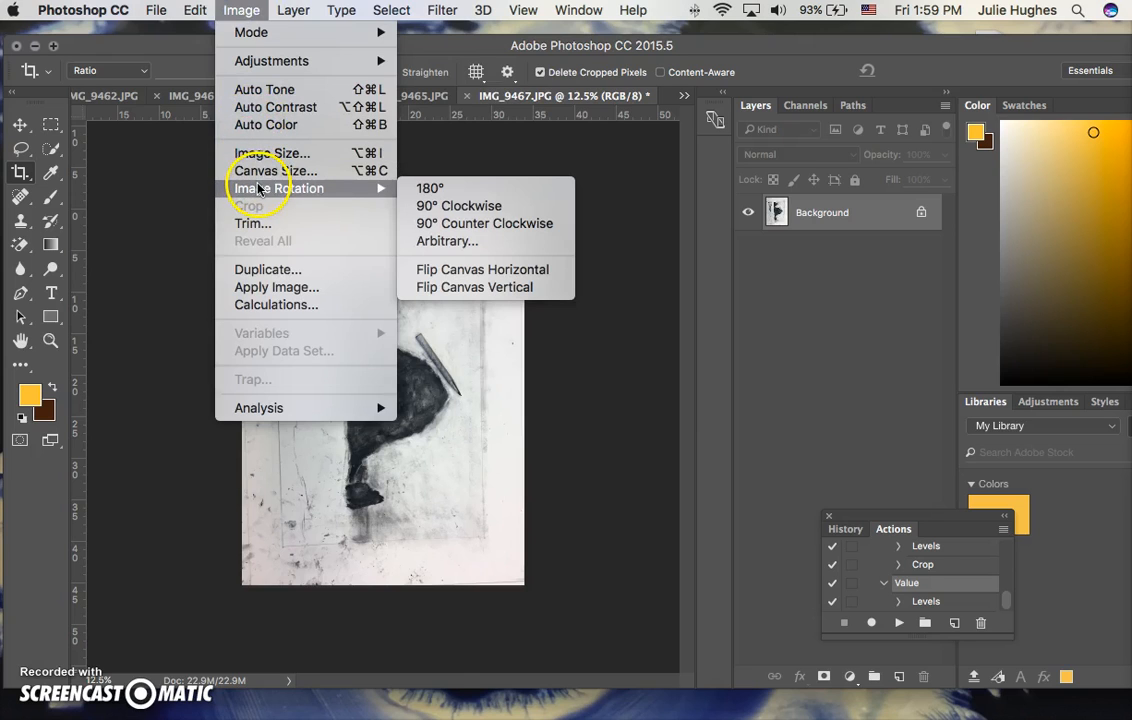
pyautogui.click(440, 224)
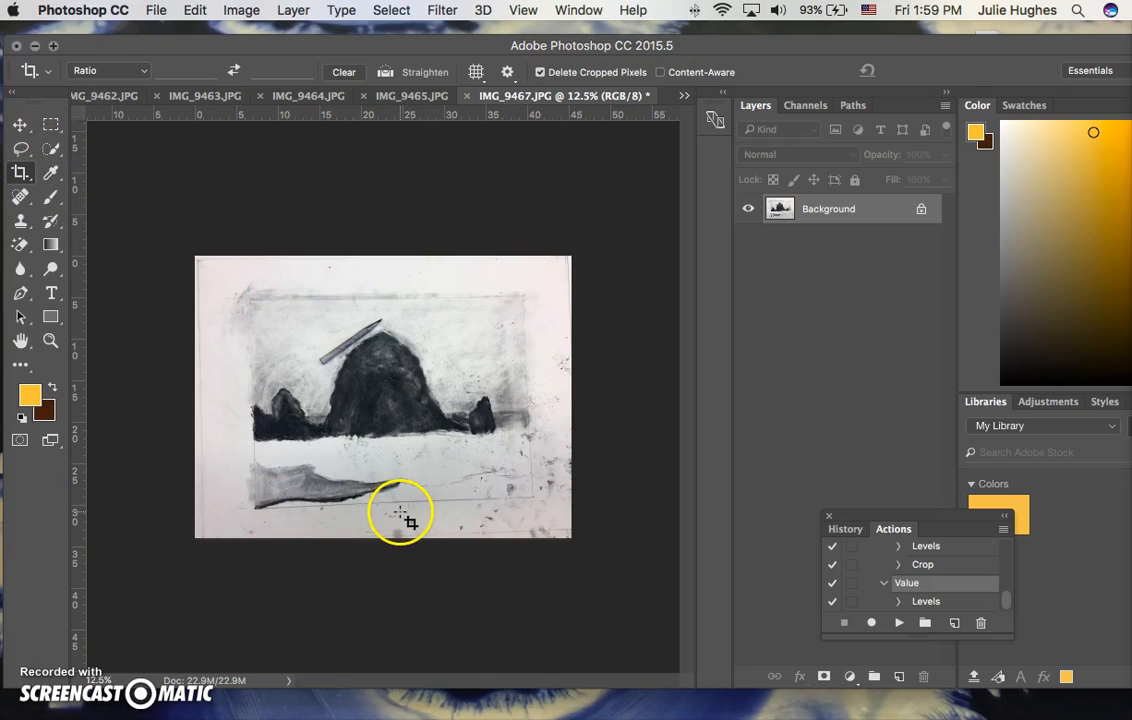
# Frame the IMG_9467.JPG drawing with a crop box and rotate the image slightly clockwise to level the drawing's border.
pyautogui.click(20, 173)
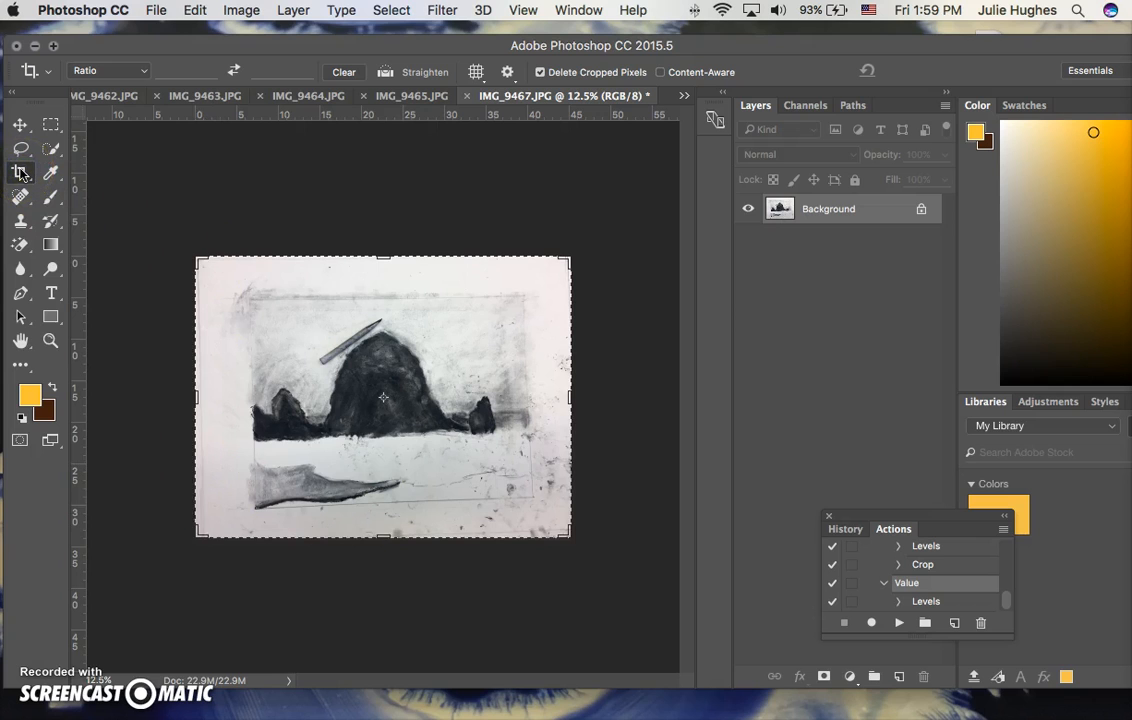
pyautogui.moveTo(197, 259); pyautogui.dragTo(213, 271)
pyautogui.moveTo(549, 522); pyautogui.dragTo(539, 516)
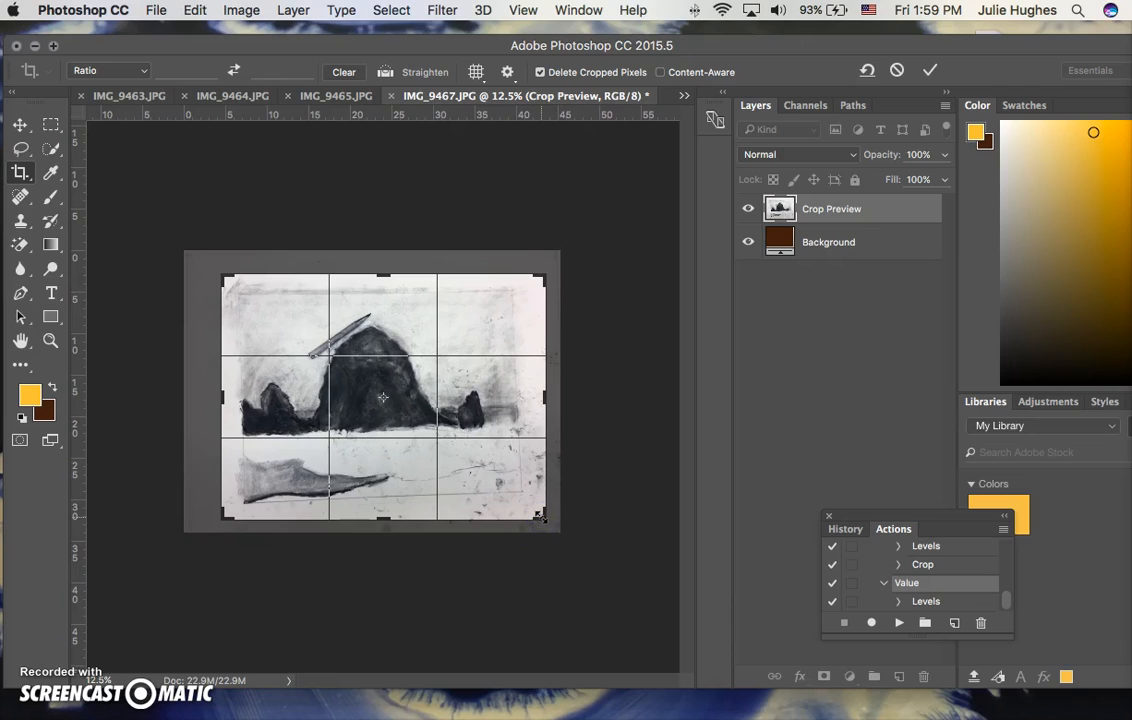
pyautogui.click(541, 515)
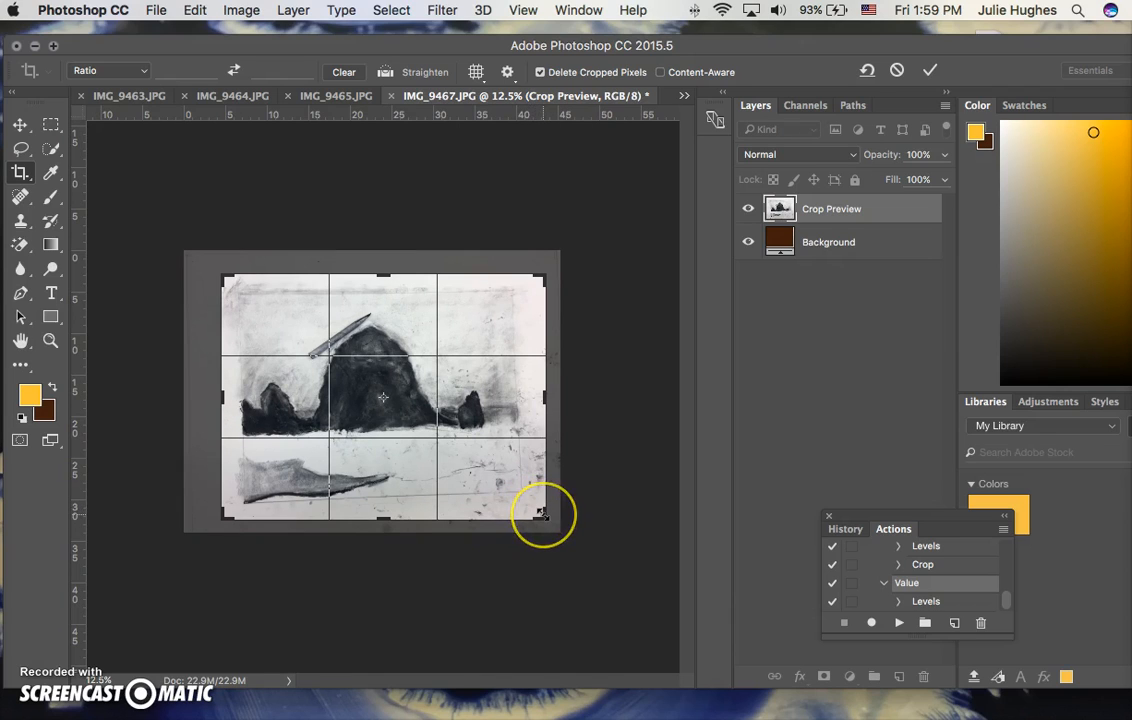
pyautogui.click(561, 533)
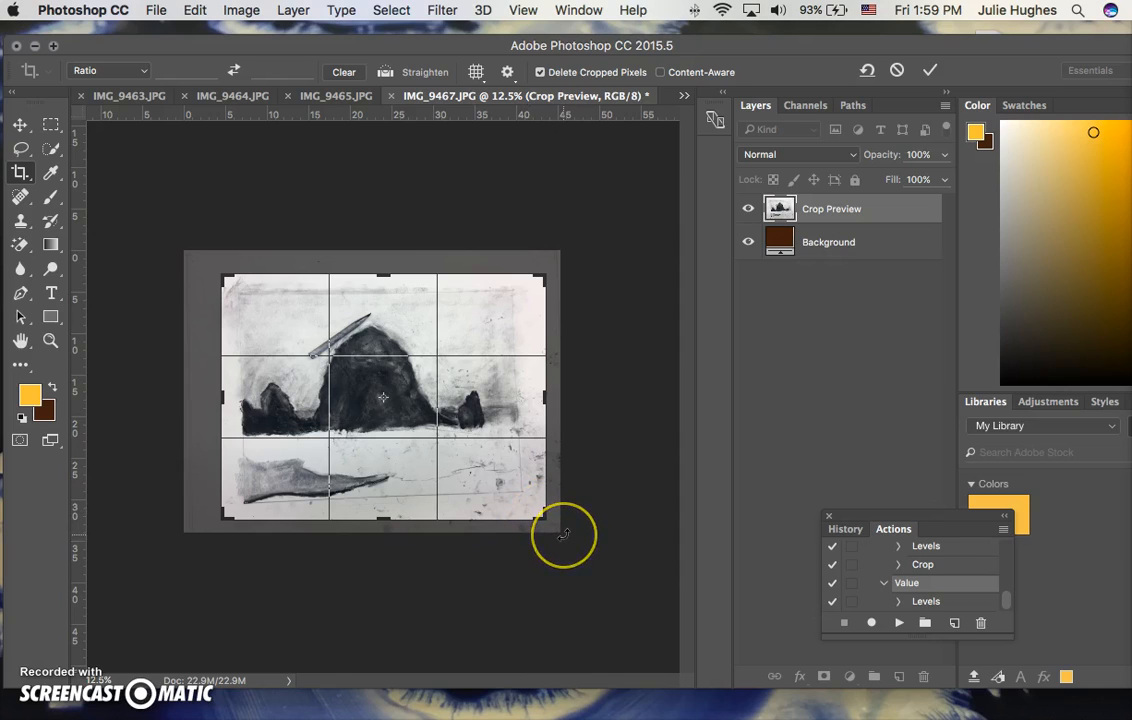
pyautogui.moveTo(563, 534); pyautogui.dragTo(556, 540)
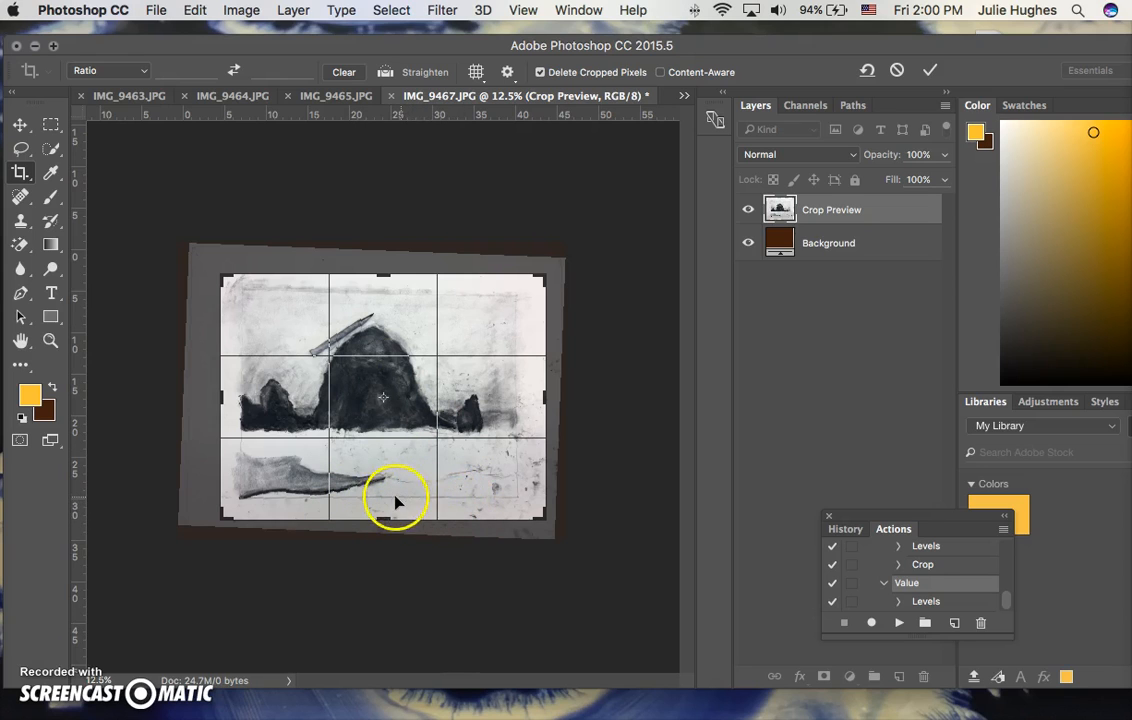
# Tighten the crop box to the drawing's inner border, excluding the surrounding paper, and apply the crop.
pyautogui.moveTo(541, 519); pyautogui.dragTo(529, 508)
pyautogui.moveTo(237, 286); pyautogui.dragTo(245, 291)
pyautogui.moveTo(384, 292); pyautogui.dragTo(383, 296)
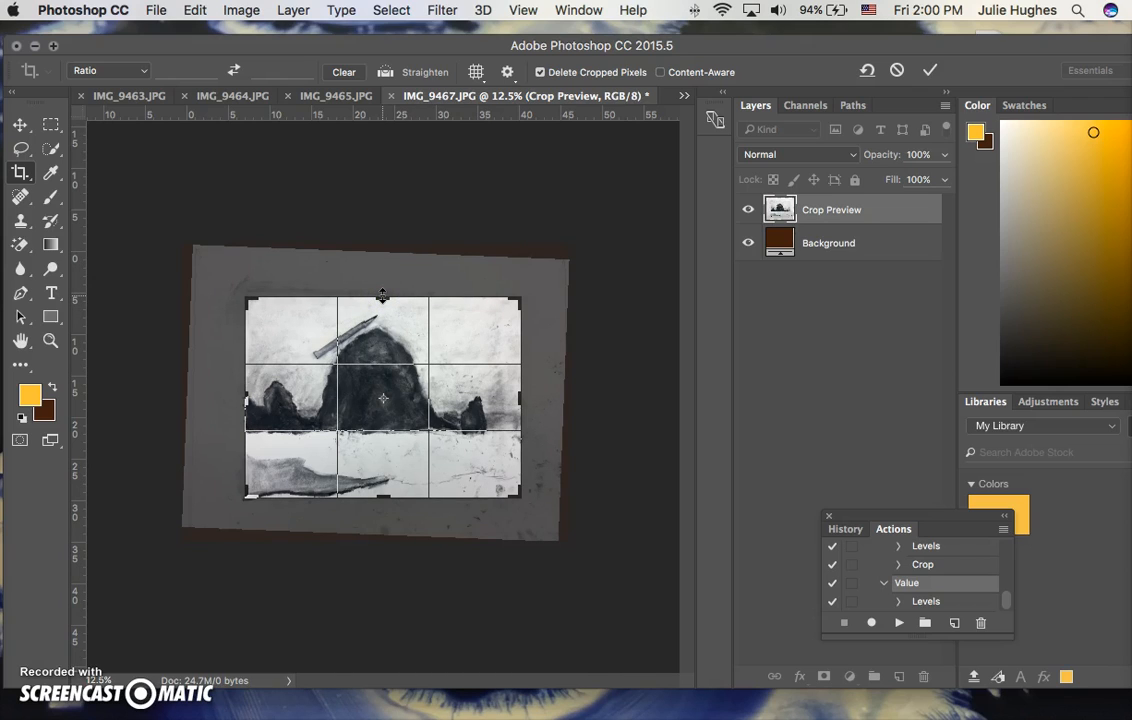
pyautogui.doubleClick(370, 380)
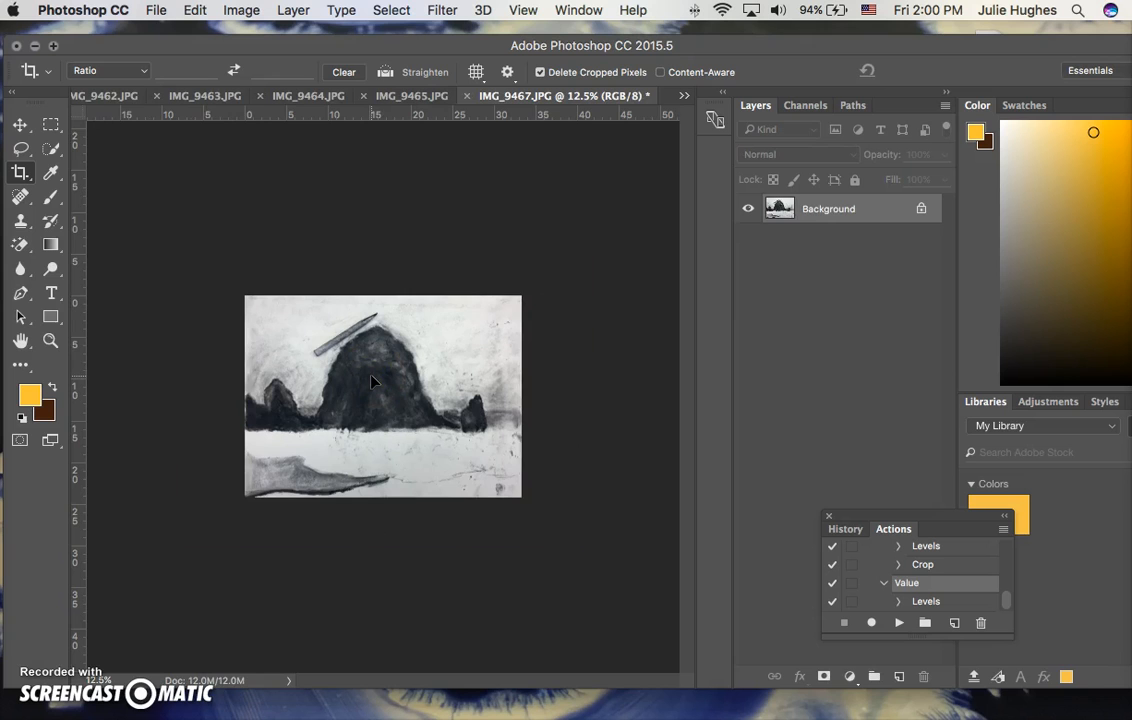
# Examine the cropped drawing at 50% magnification, checking the rock's charcoal texture and the upper corner and edge on the sky side.
pyautogui.press('super+plus')
pyautogui.press('super+plus')
pyautogui.press('super+plus')
pyautogui.press('super+plus')
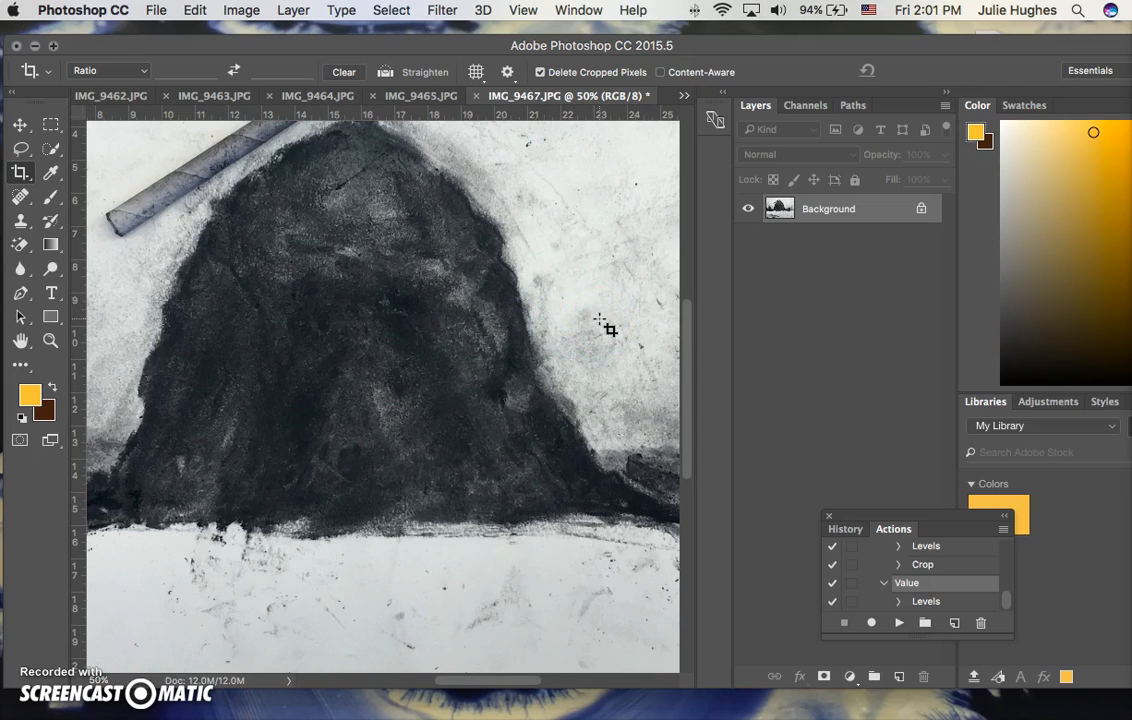
pyautogui.moveTo(604, 325); pyautogui.dragTo(412, 355)
pyautogui.moveTo(516, 313); pyautogui.dragTo(346, 374)
pyautogui.moveTo(485, 298); pyautogui.dragTo(457, 371)
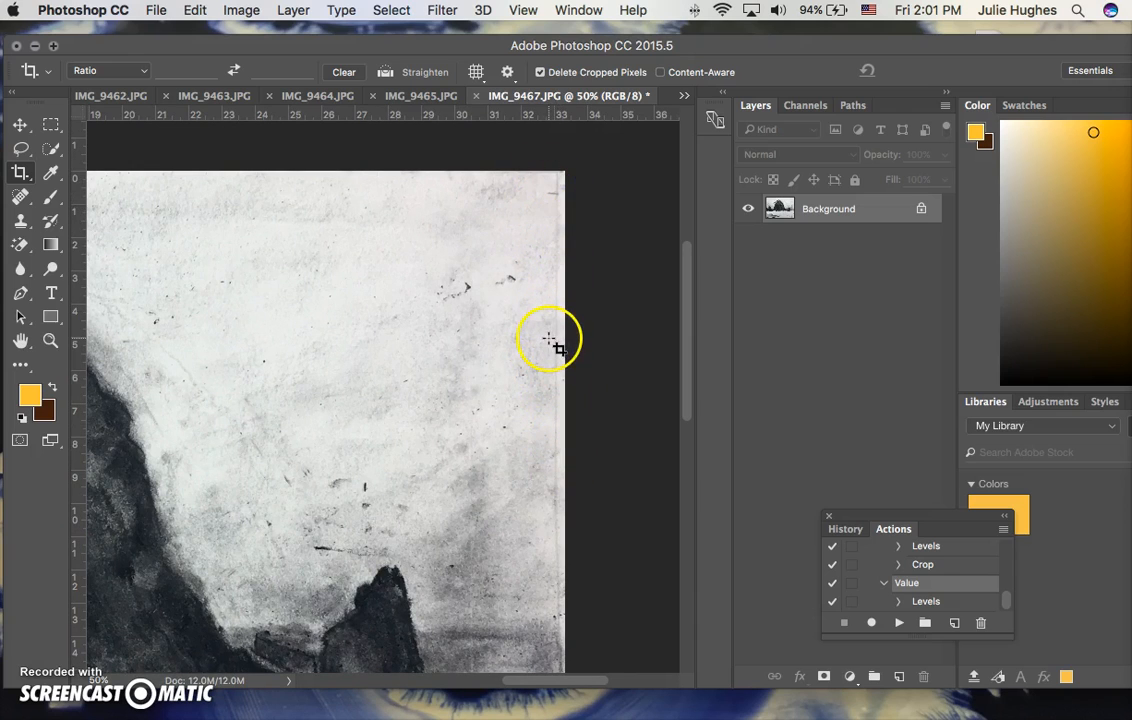
pyautogui.press('super+minus')
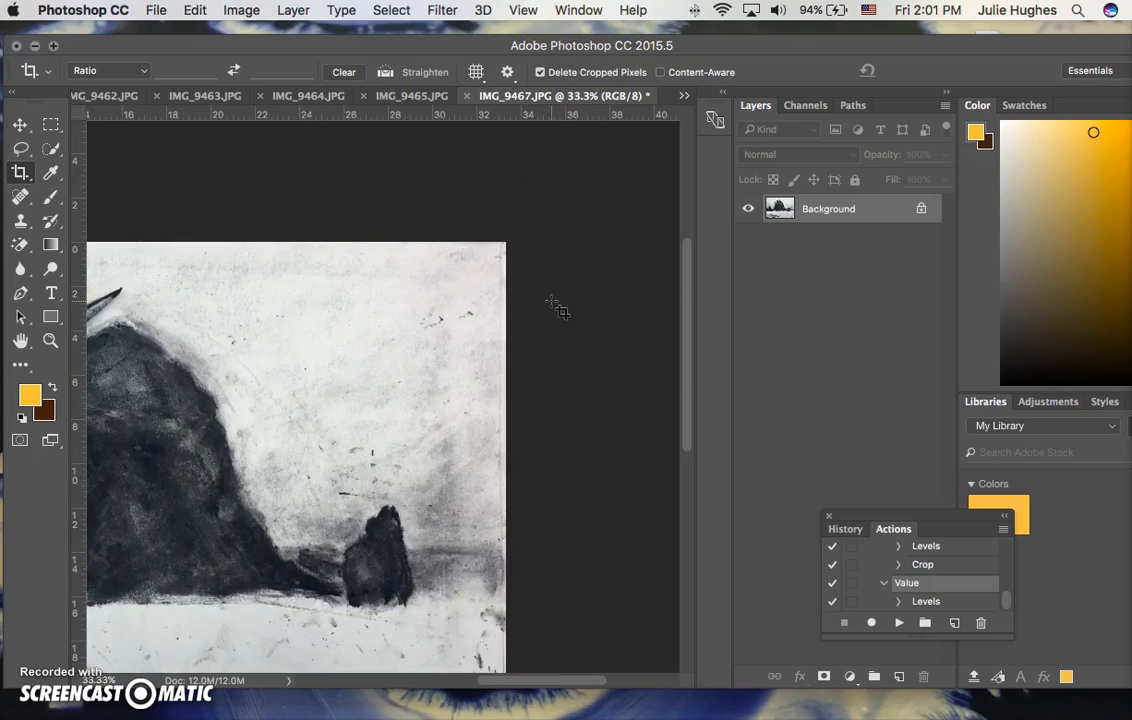
pyautogui.press('super+minus')
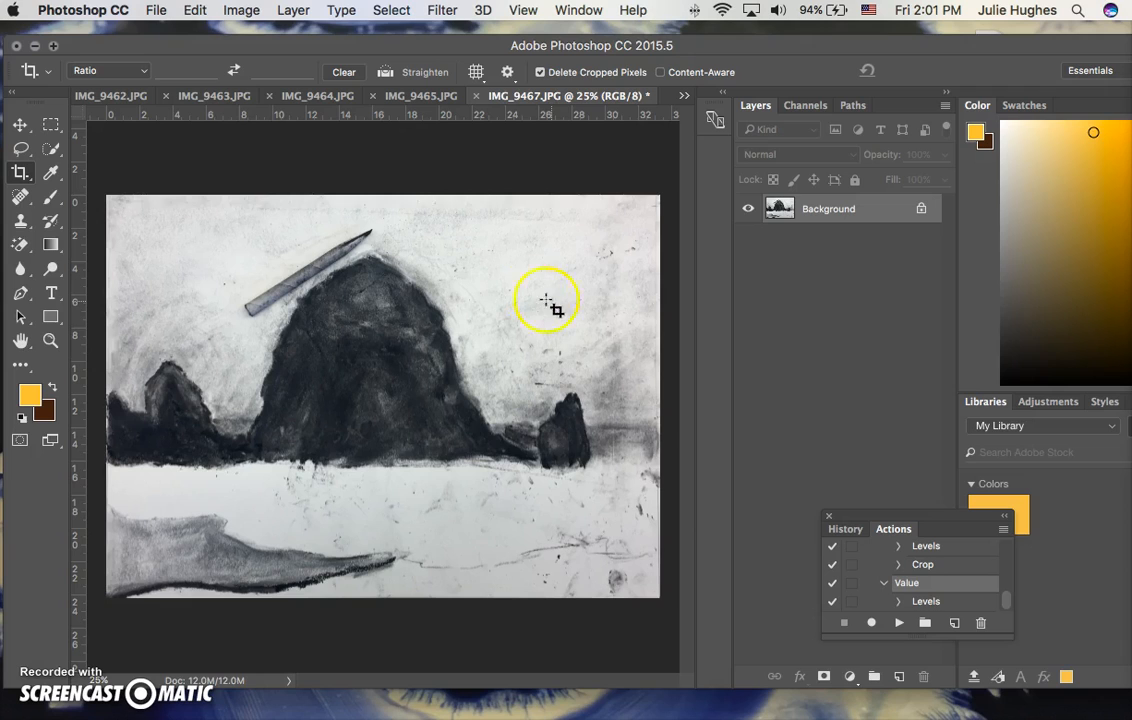
# Resize the image to a height of 720 pixels with linked proportions, at 72 pixels/inch and automatic resampling.
pyautogui.click(240, 11)
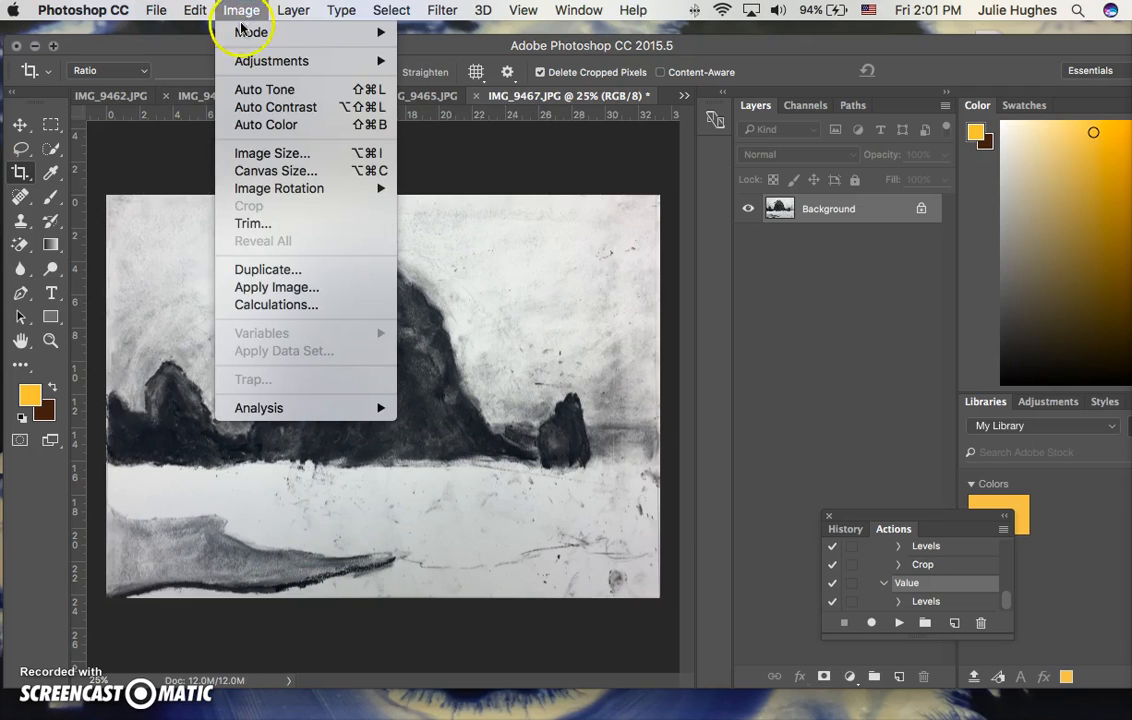
pyautogui.click(256, 154)
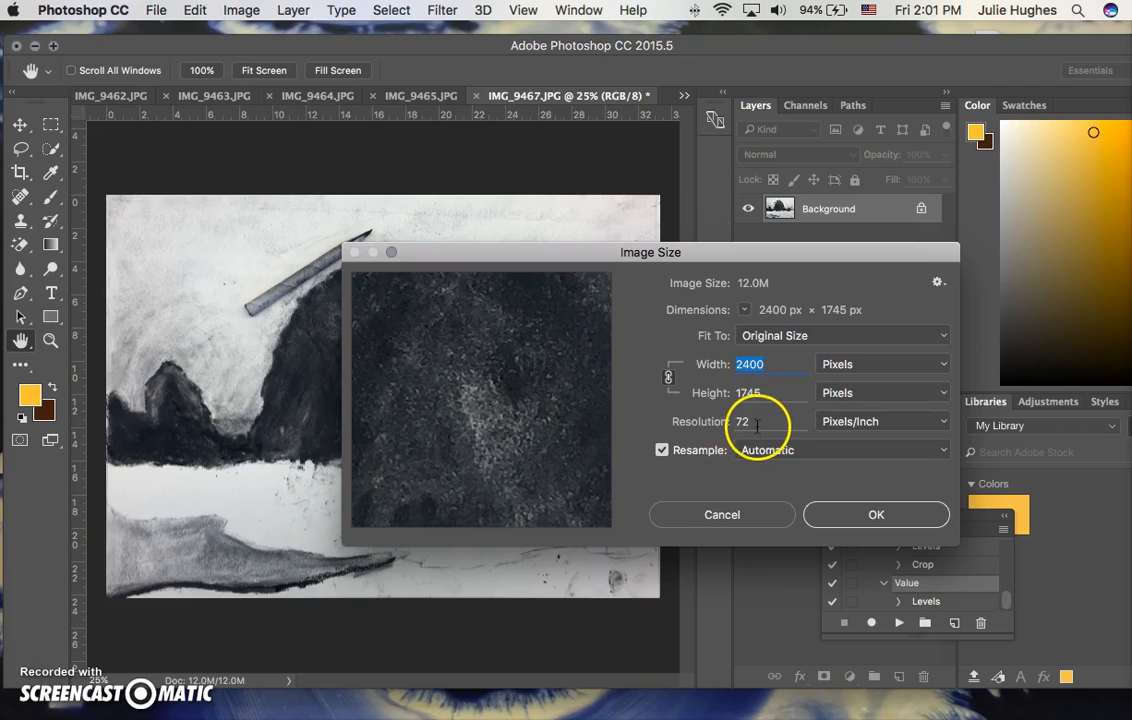
pyautogui.doubleClick(748, 393)
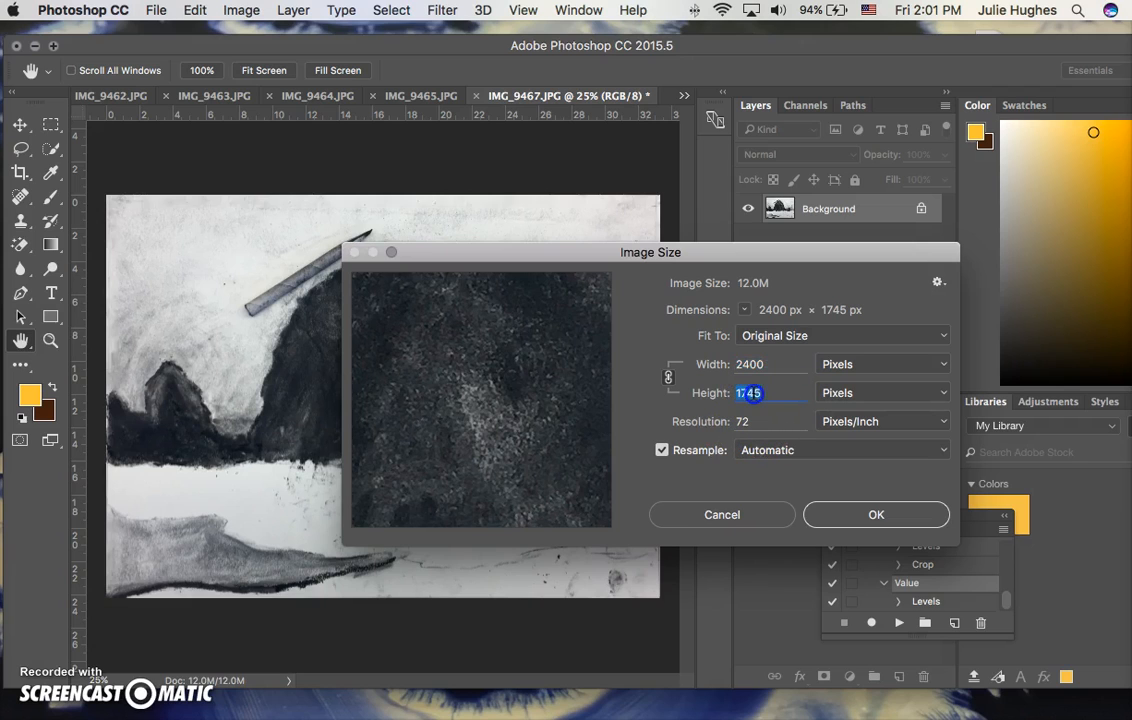
pyautogui.click(763, 364)
pyautogui.doubleClick(770, 392)
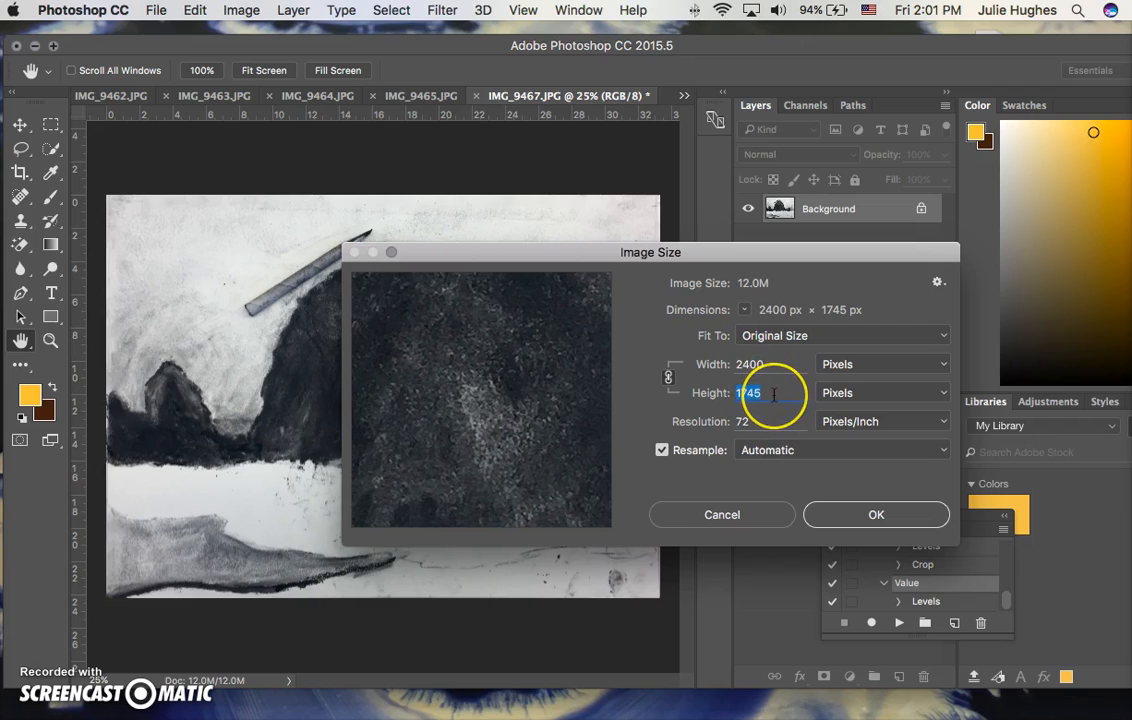
pyautogui.write('7')
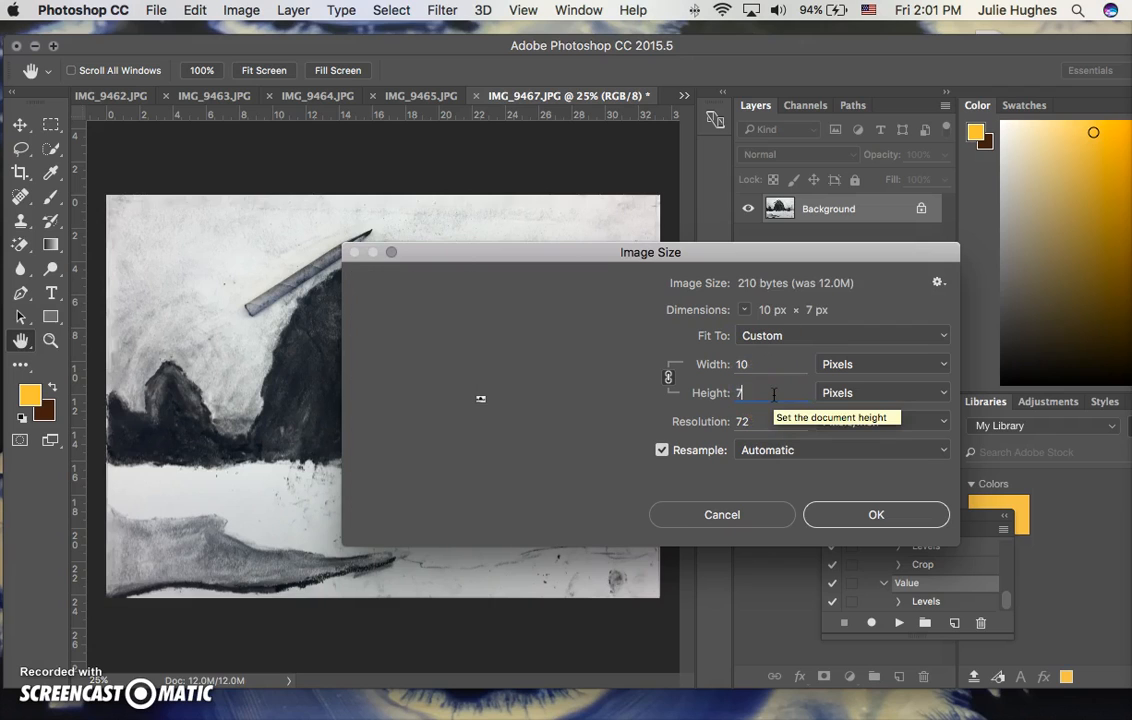
pyautogui.write('20')
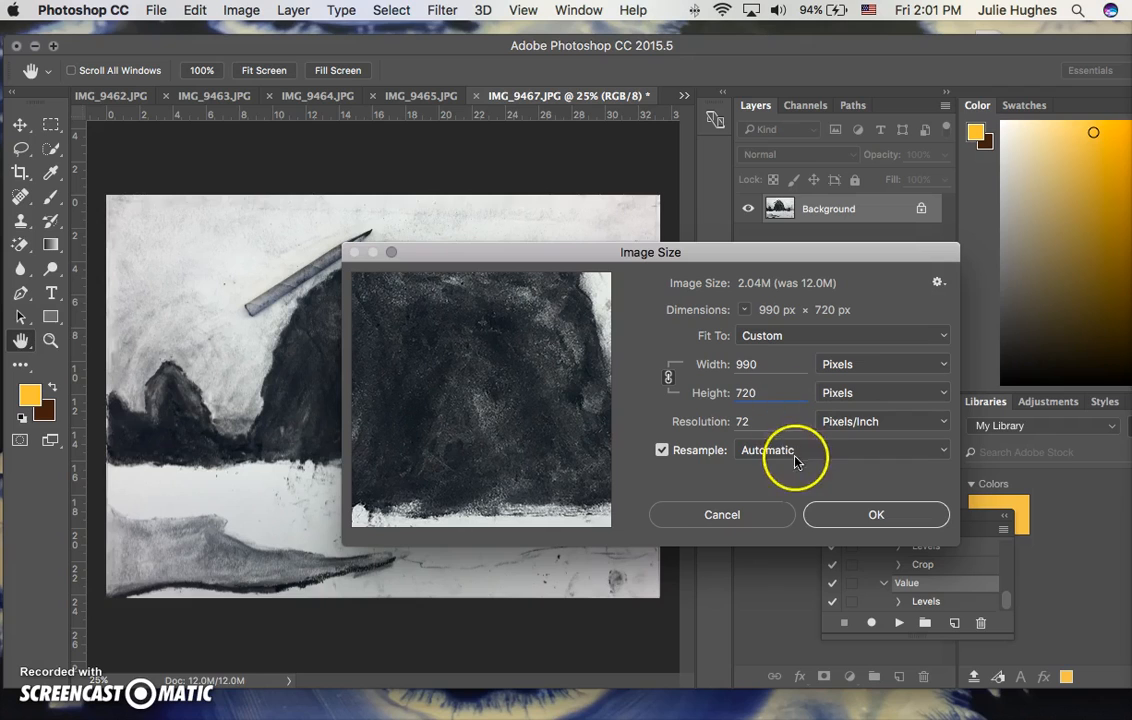
pyautogui.click(872, 516)
pyautogui.press('c')
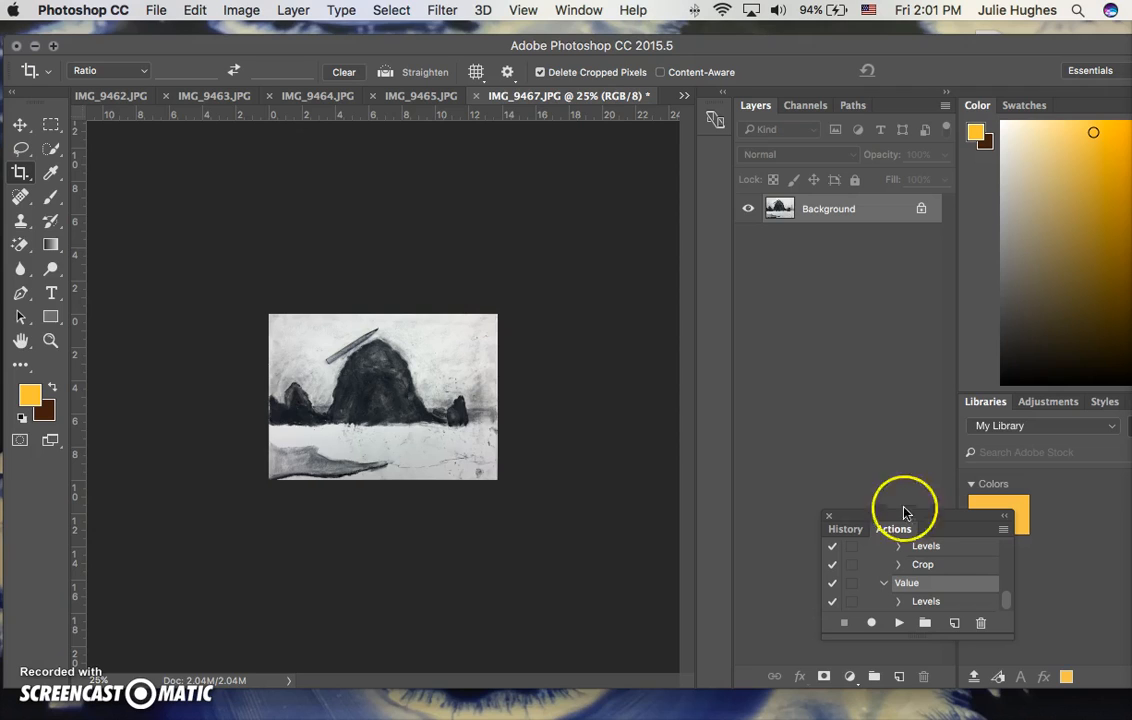
# Save IMG_9467.JPG as a JPEG at quality 12 (Maximum) in Progressive format with 3 scans.
pyautogui.click(537, 100)
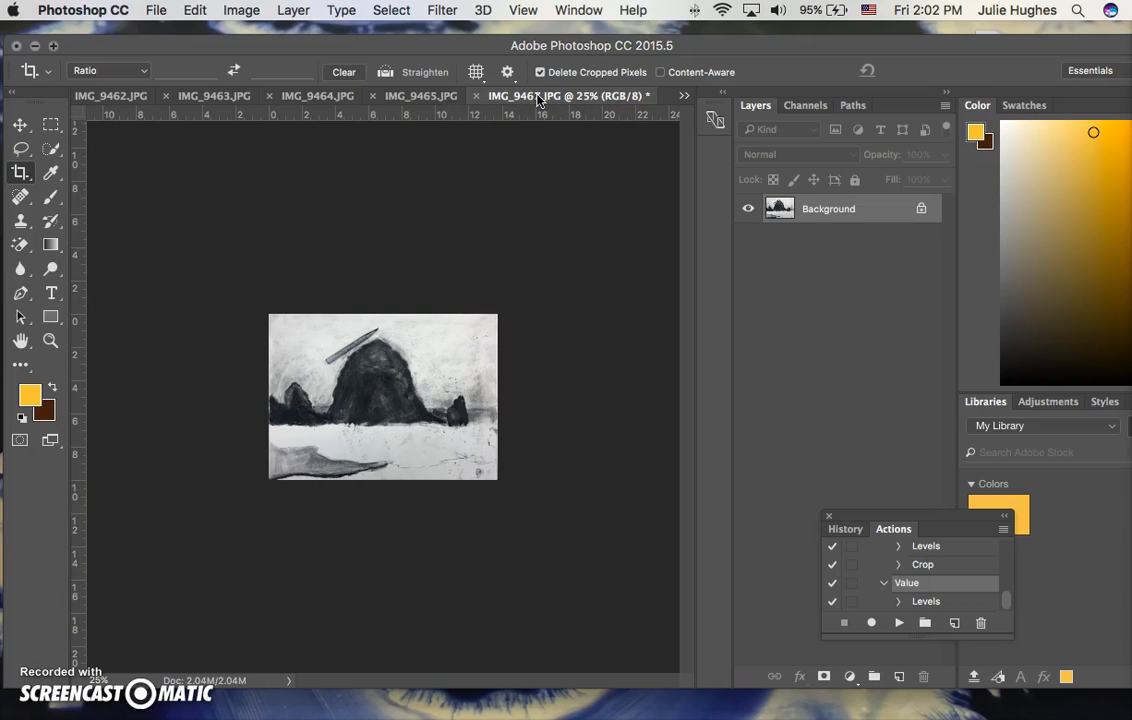
pyautogui.click(540, 147)
pyautogui.press('super+s')
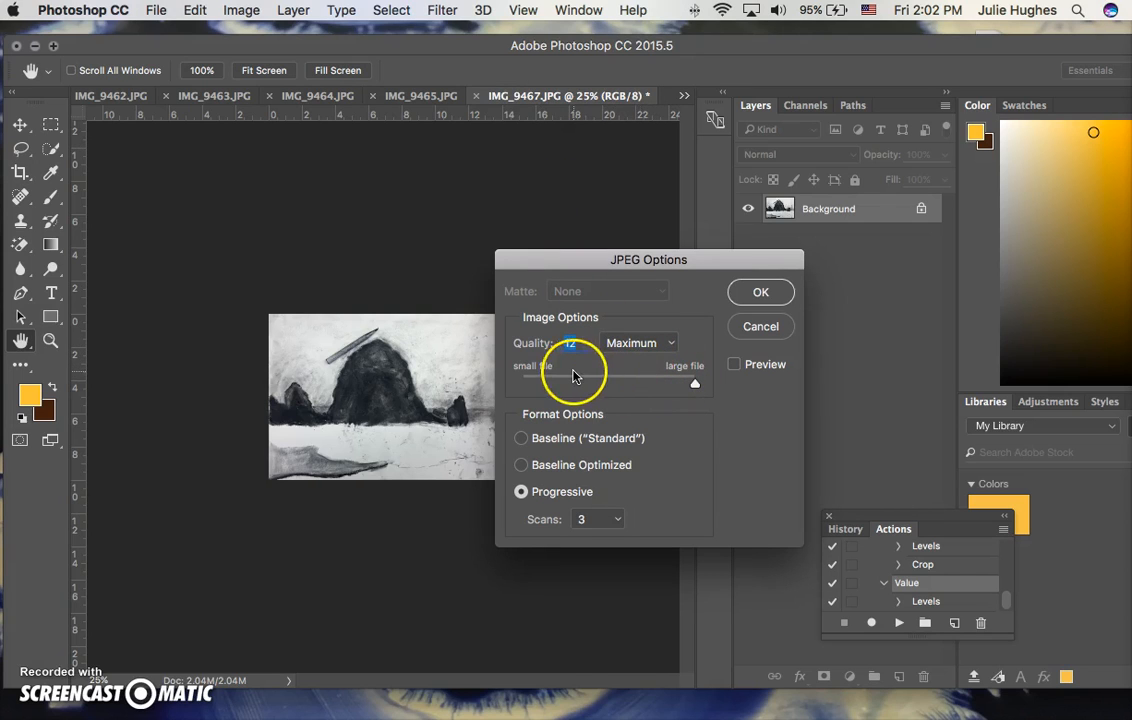
pyautogui.moveTo(696, 388)
pyautogui.mouseDown()
pyautogui.moveTo(619, 387)
pyautogui.moveTo(695, 380)
pyautogui.mouseUp()
pyautogui.click(761, 292)
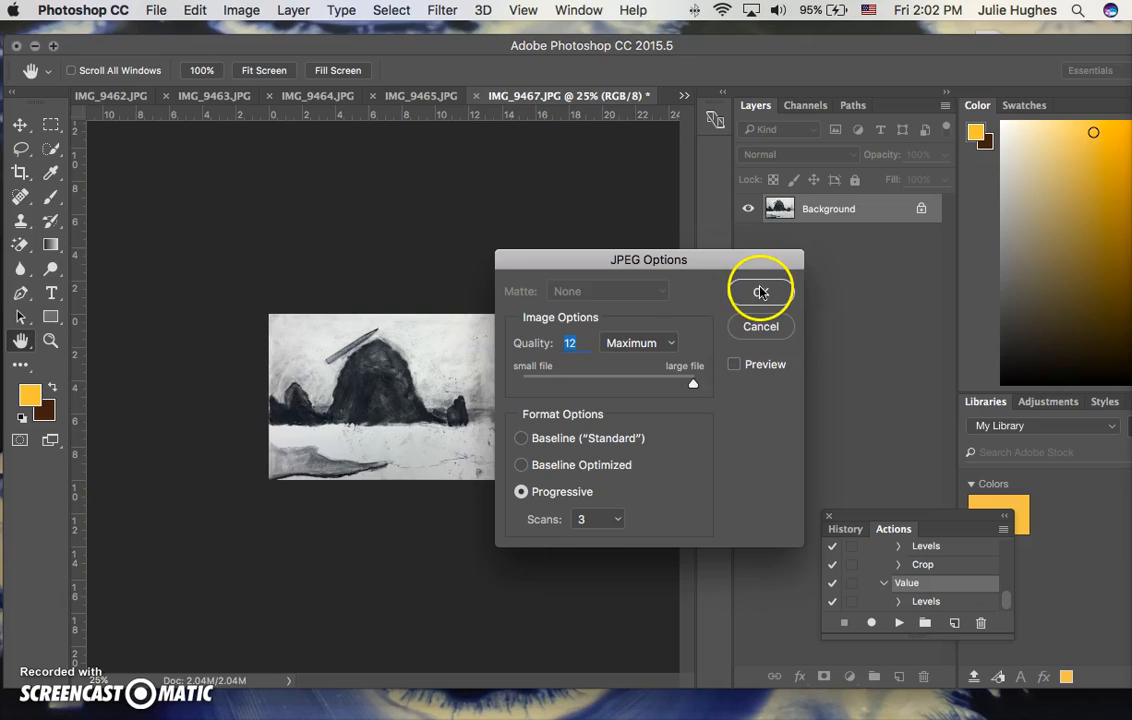